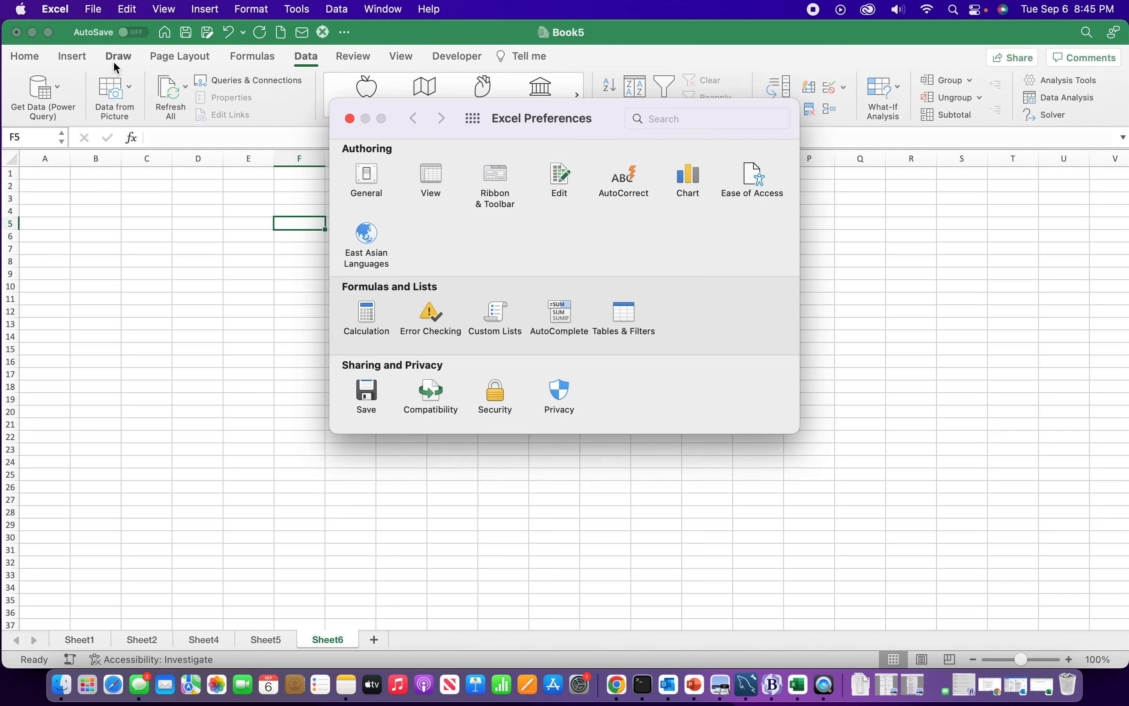
Open the Ribbon & Toolbar preferences, view all ribbon tabs, and return the list to Main Tabs.
{"action": "left_click", "coordinate": [498, 193]}
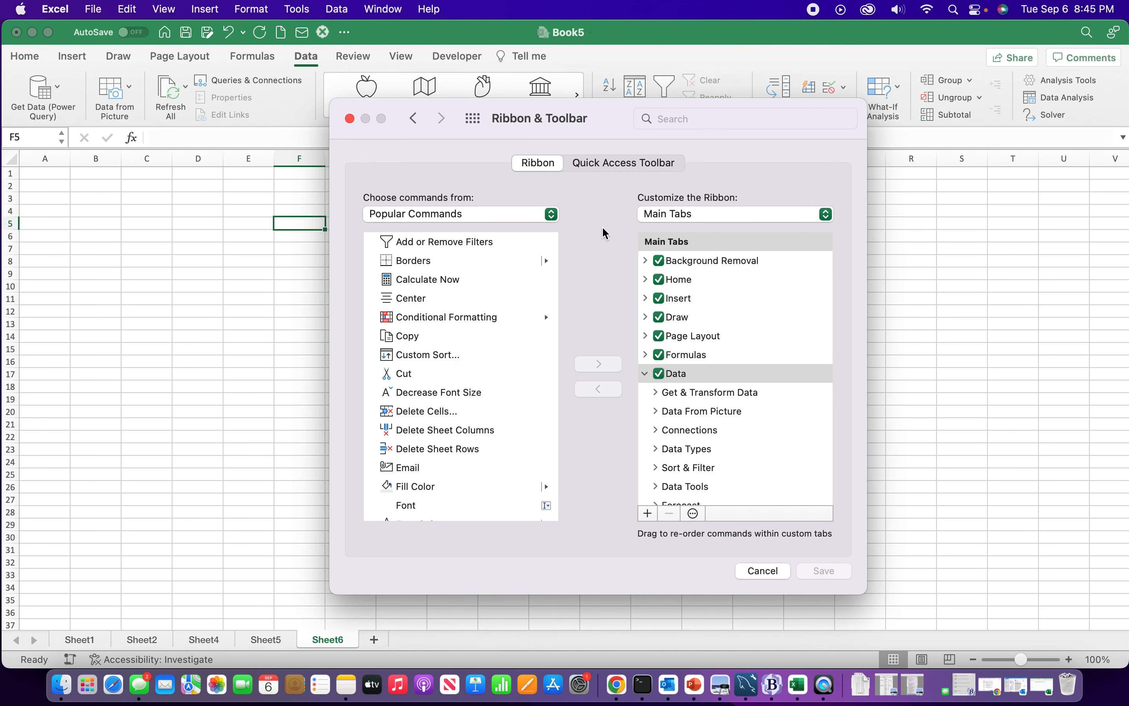
{"action": "left_click", "coordinate": [719, 213]}
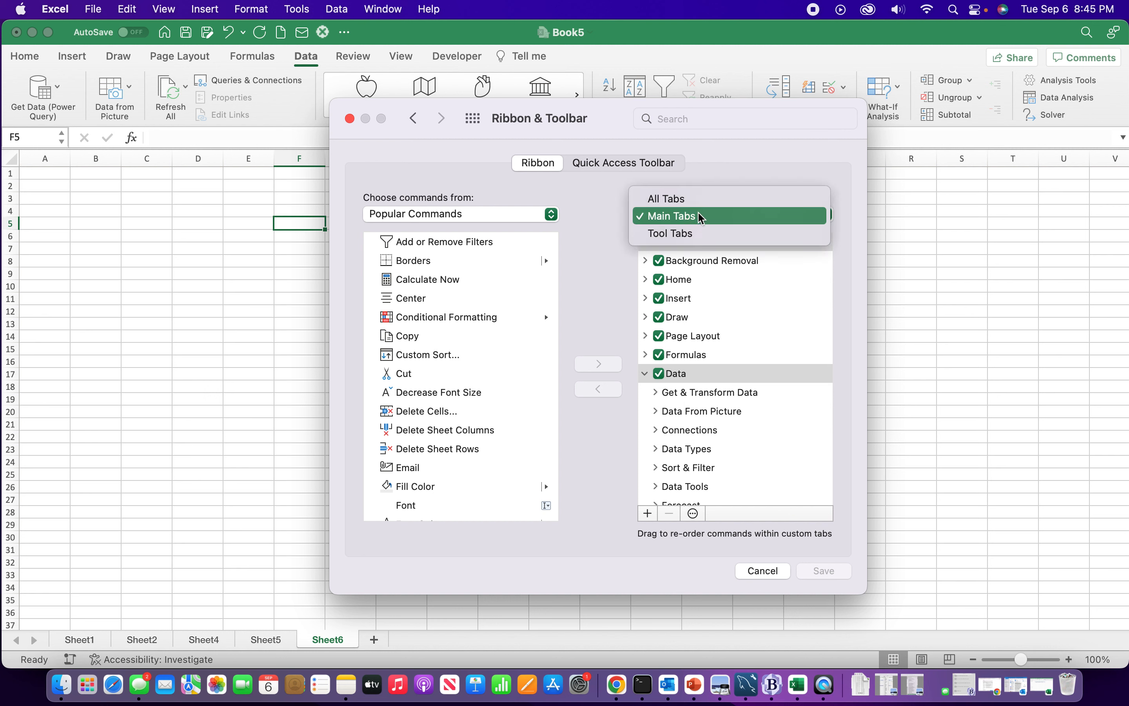
{"action": "left_click", "coordinate": [682, 198]}
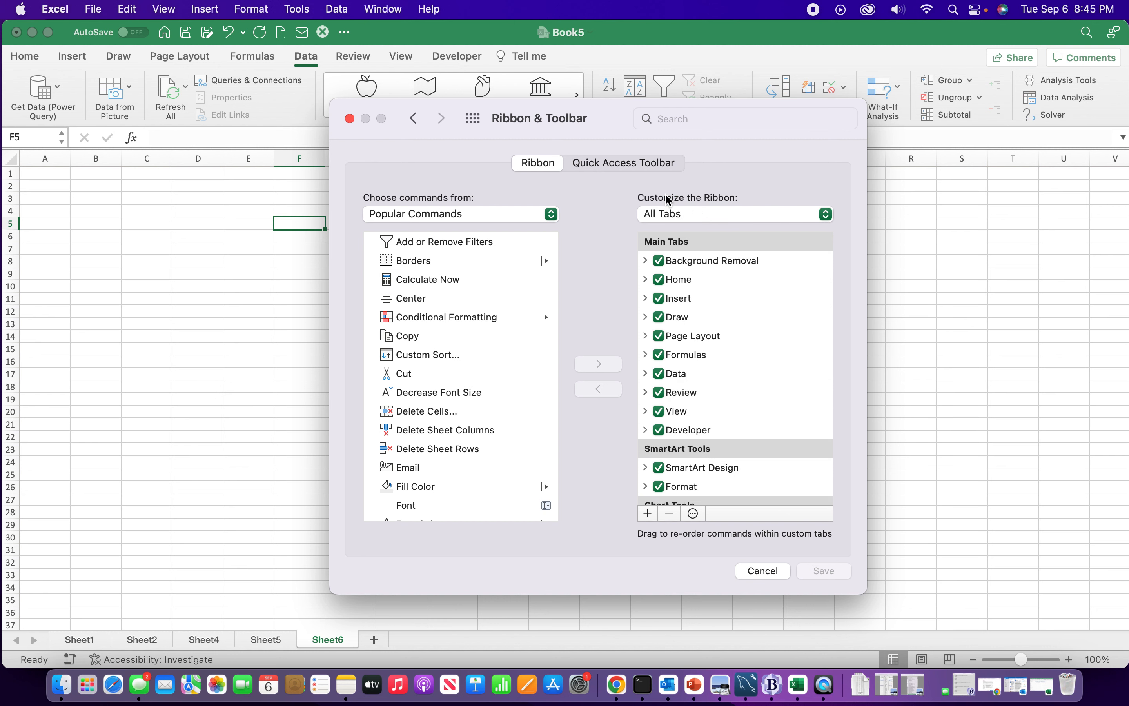
{"action": "left_click", "coordinate": [683, 212]}
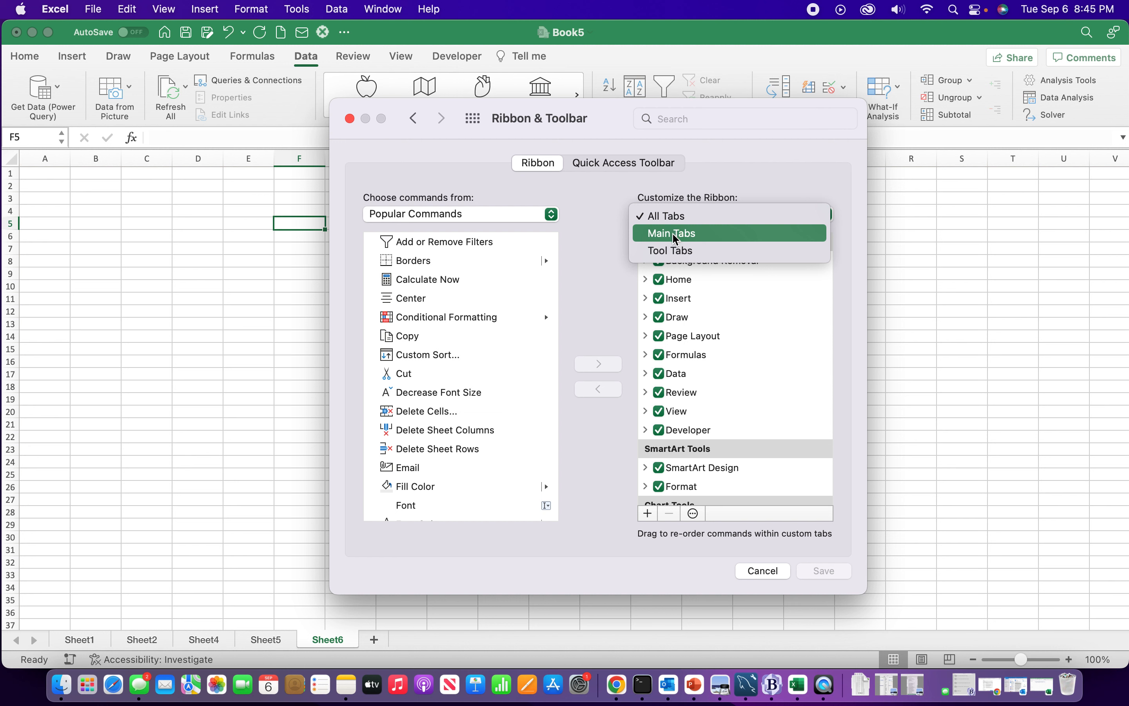
{"action": "left_click", "coordinate": [672, 233]}
{"action": "left_click", "coordinate": [601, 250]}
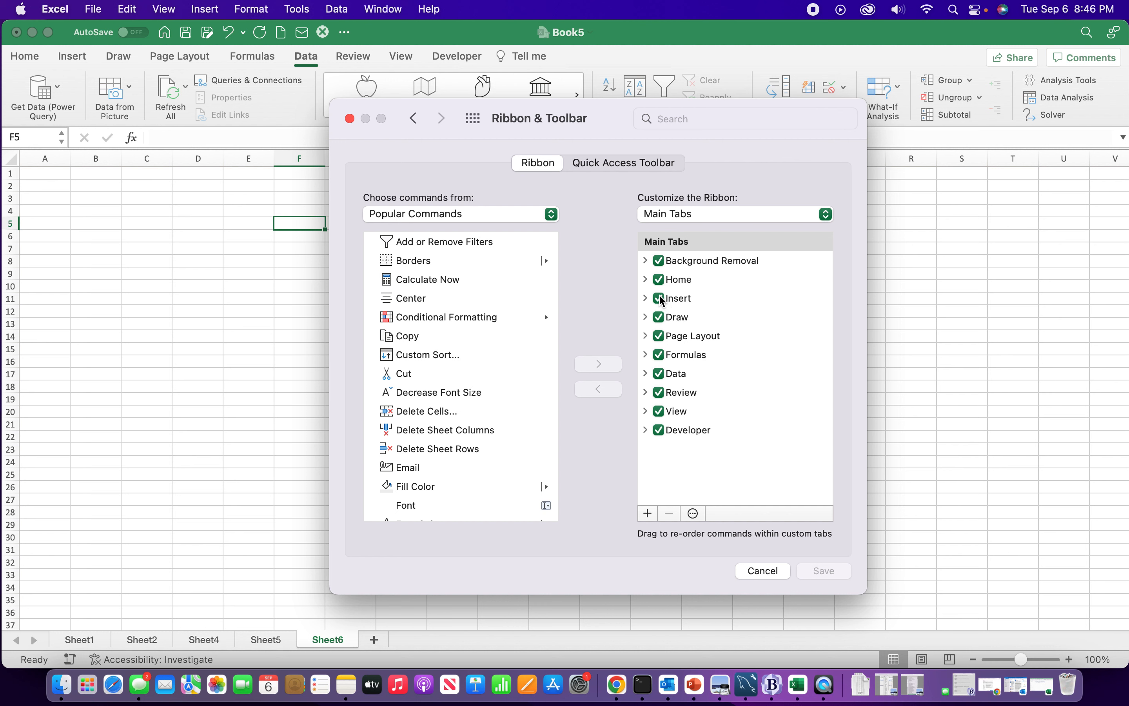
Hide the Draw, Developer and Data tabs from the ribbon, save the customization and close the preferences.
{"action": "left_click", "coordinate": [659, 316]}
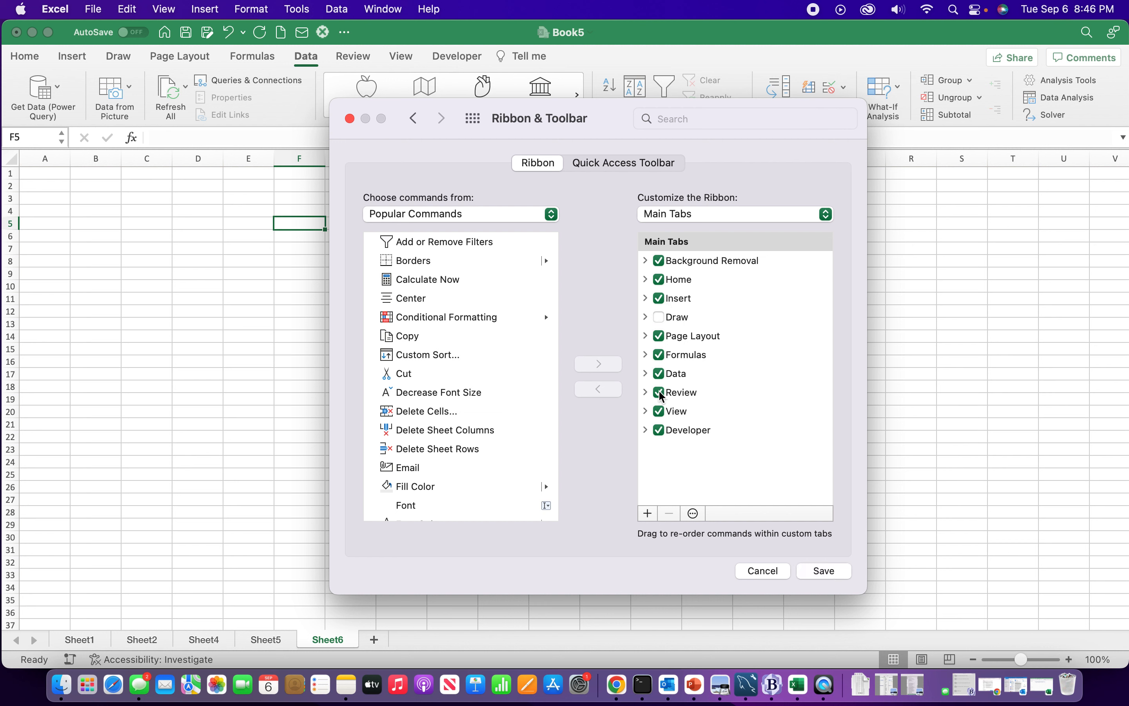
{"action": "left_click", "coordinate": [660, 432]}
{"action": "left_click", "coordinate": [660, 375]}
{"action": "left_click", "coordinate": [824, 571]}
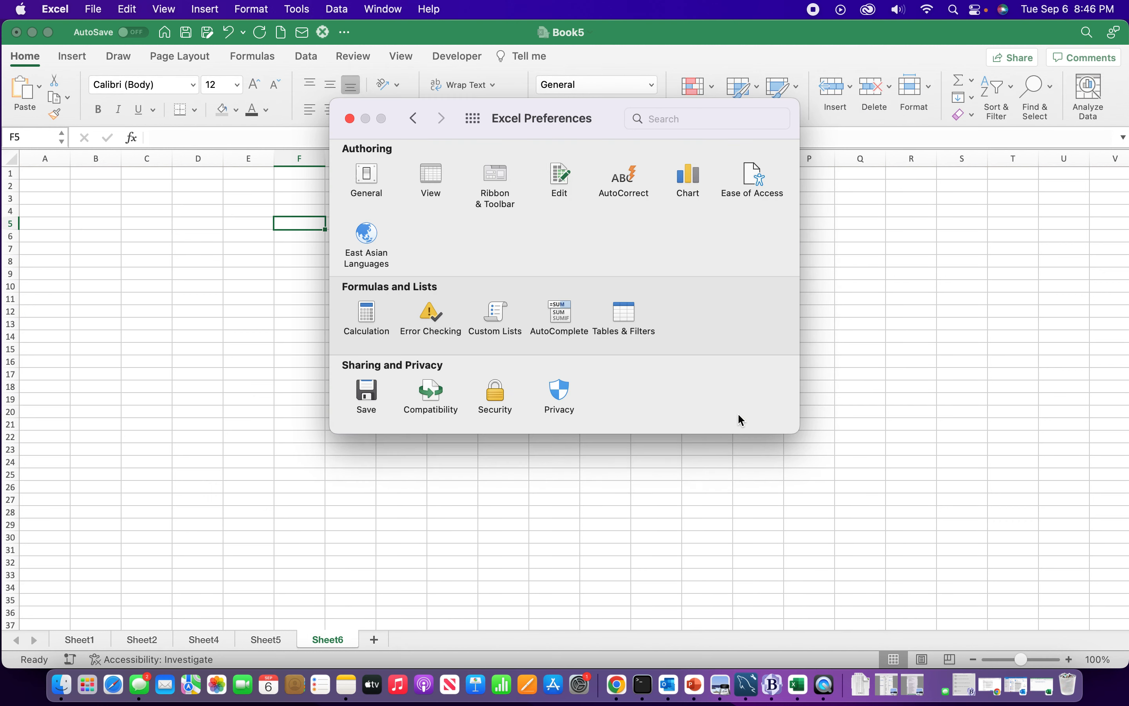
{"action": "left_click", "coordinate": [350, 120]}
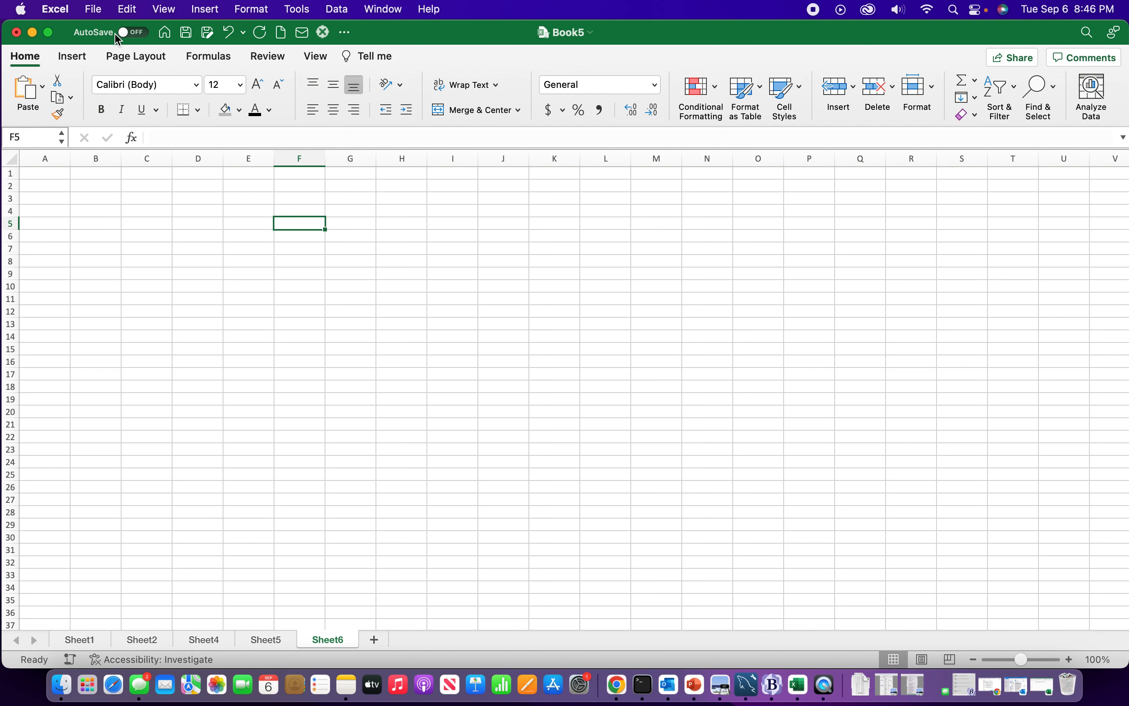
Reopen the ribbon customization preferences and add a new custom tab after Home.
{"action": "left_click", "coordinate": [58, 10]}
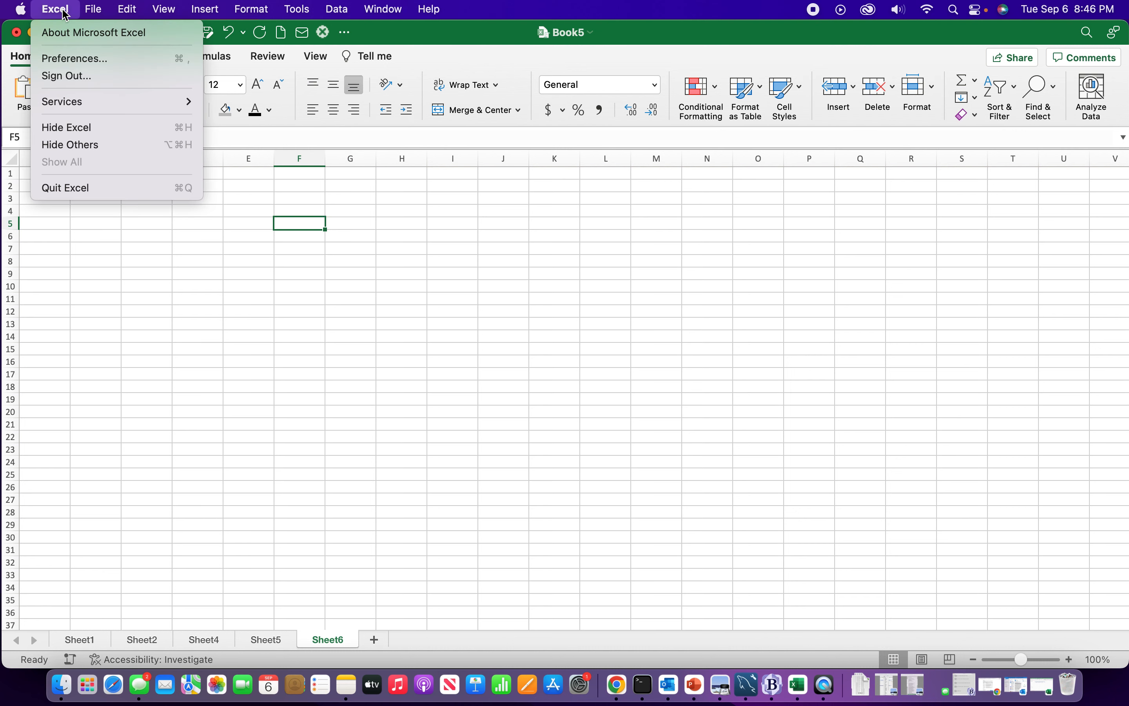
{"action": "left_click", "coordinate": [79, 58]}
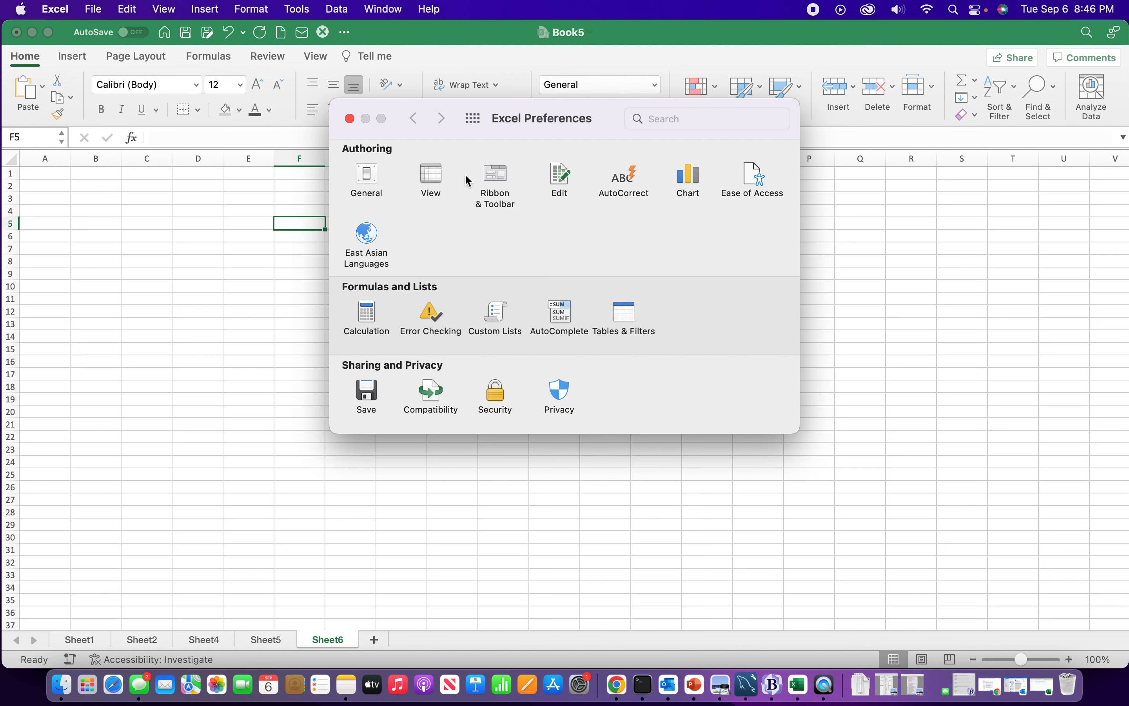
{"action": "left_click", "coordinate": [488, 179]}
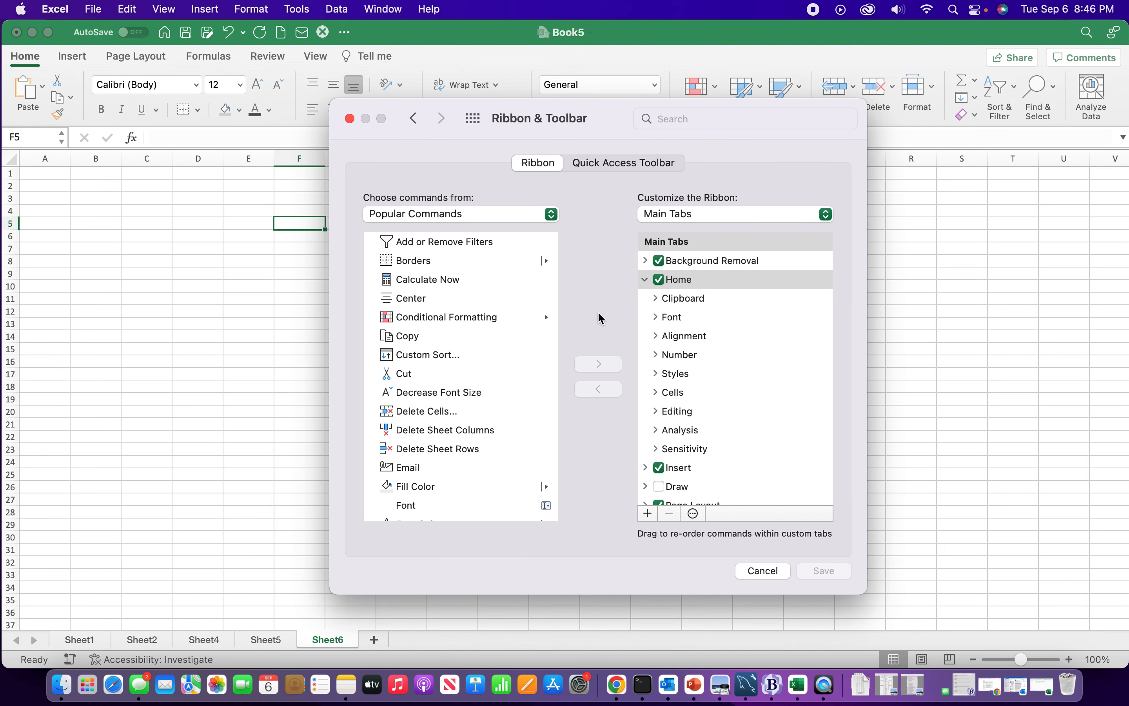
{"action": "left_click", "coordinate": [646, 280]}
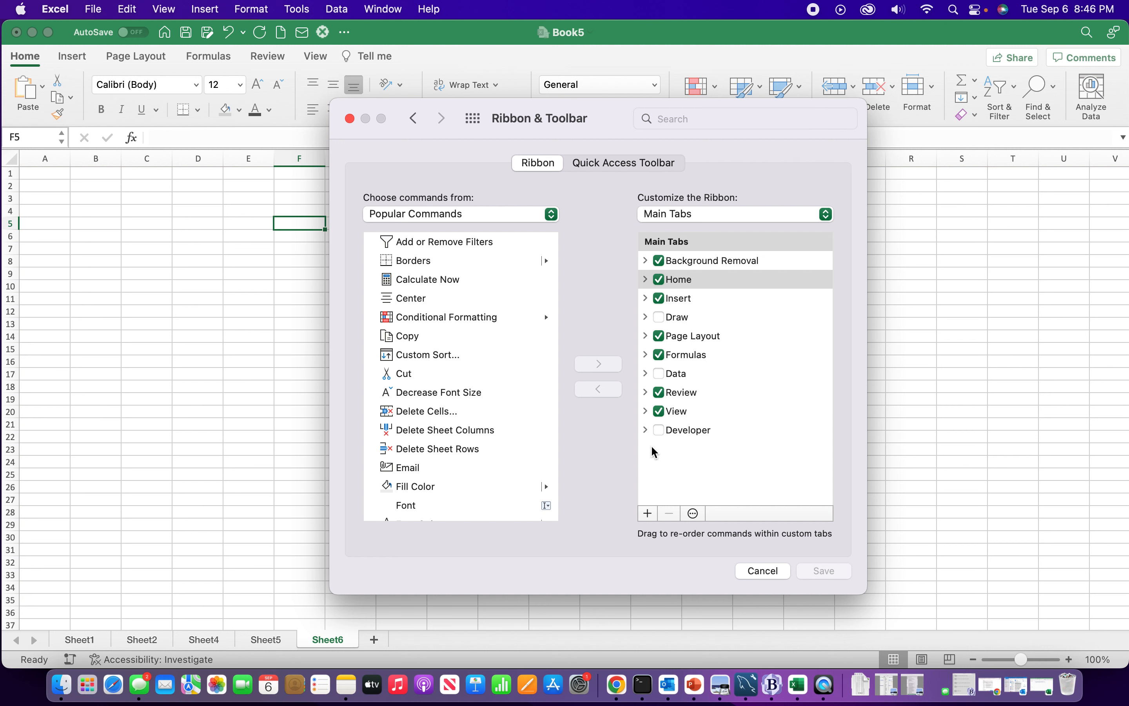
{"action": "left_click", "coordinate": [646, 430]}
{"action": "left_click", "coordinate": [645, 430]}
{"action": "left_click", "coordinate": [648, 514]}
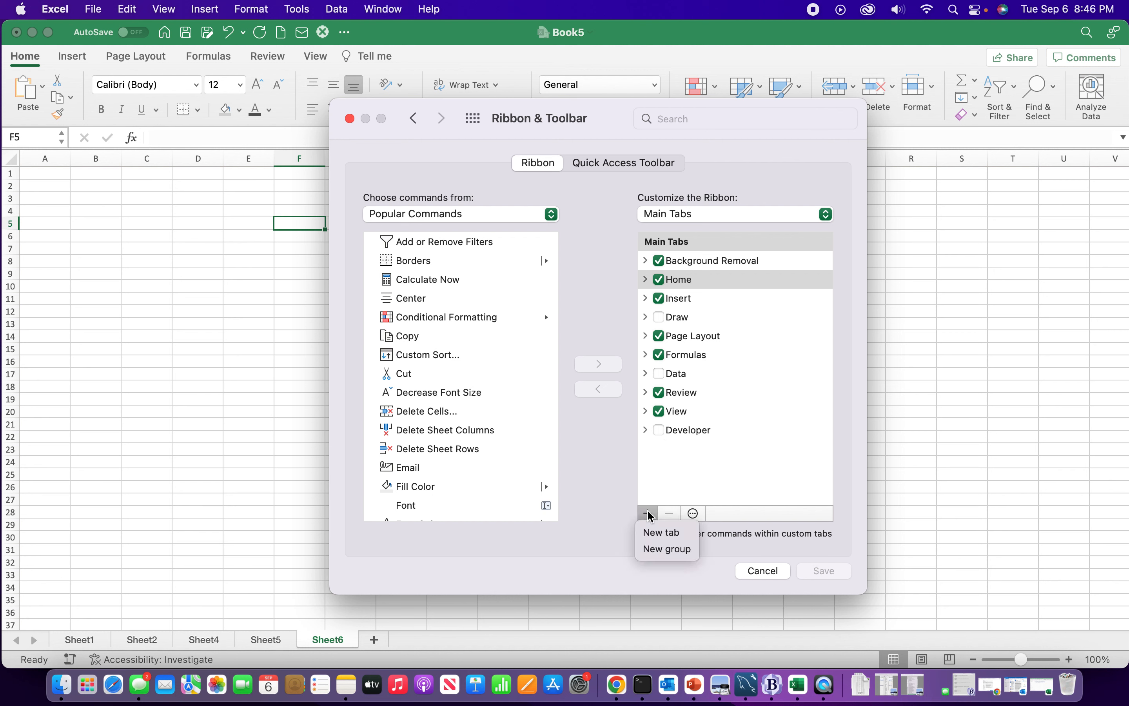
{"action": "left_click", "coordinate": [656, 536]}
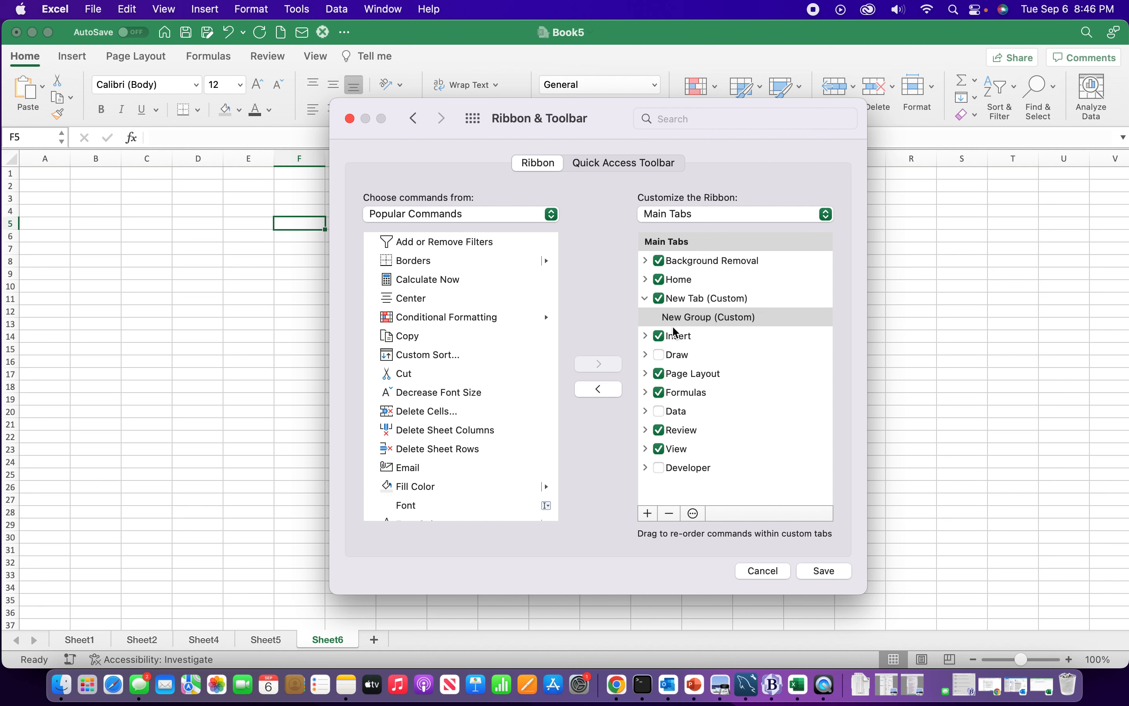
Rename the new custom tab as My New Tab.
{"action": "left_click", "coordinate": [679, 302]}
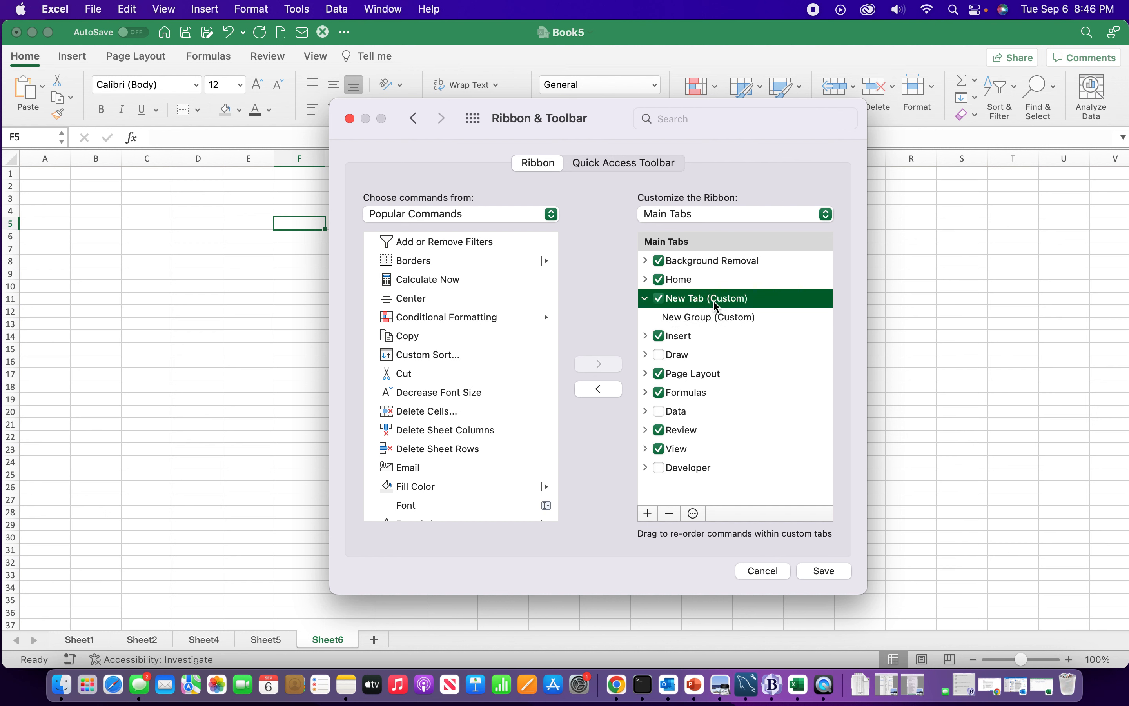
{"action": "left_click", "coordinate": [694, 514]}
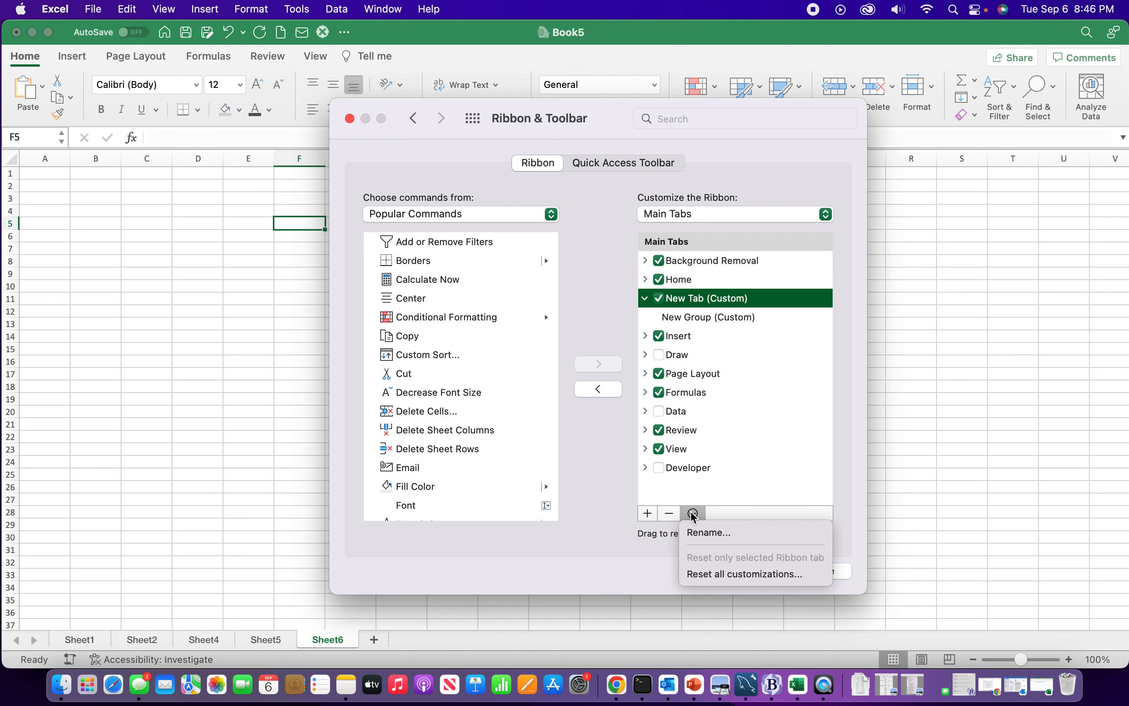
{"action": "left_click", "coordinate": [728, 536]}
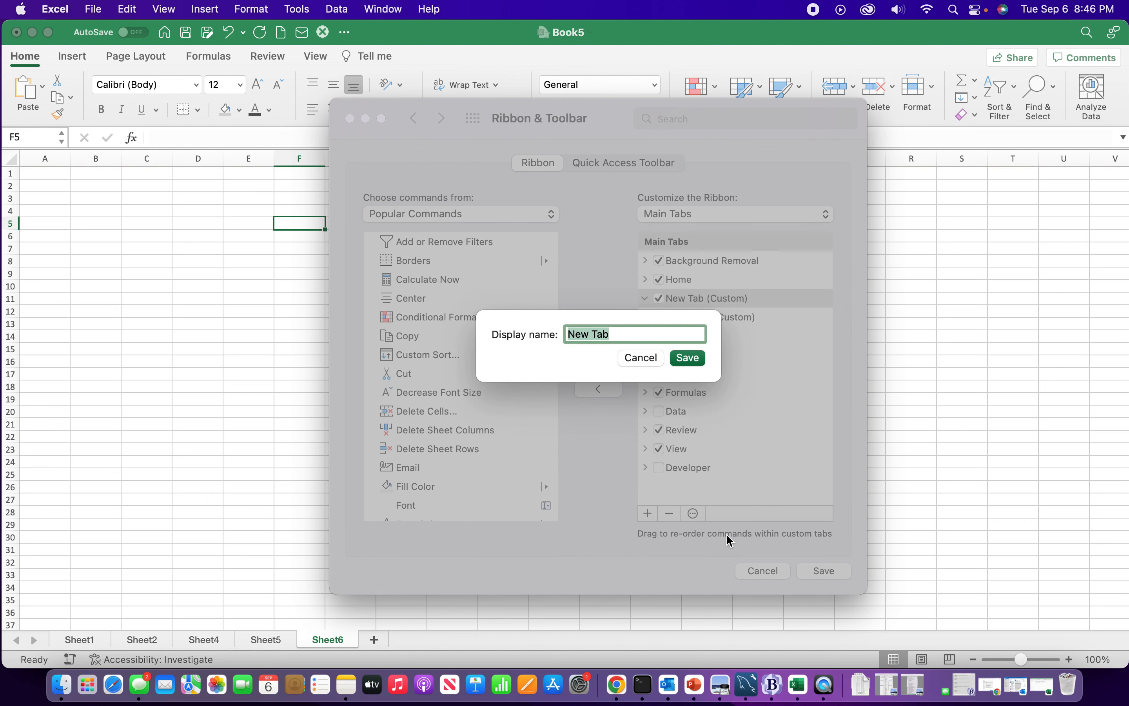
{"action": "type", "text": "My New Tab"}
{"action": "left_click", "coordinate": [686, 357]}
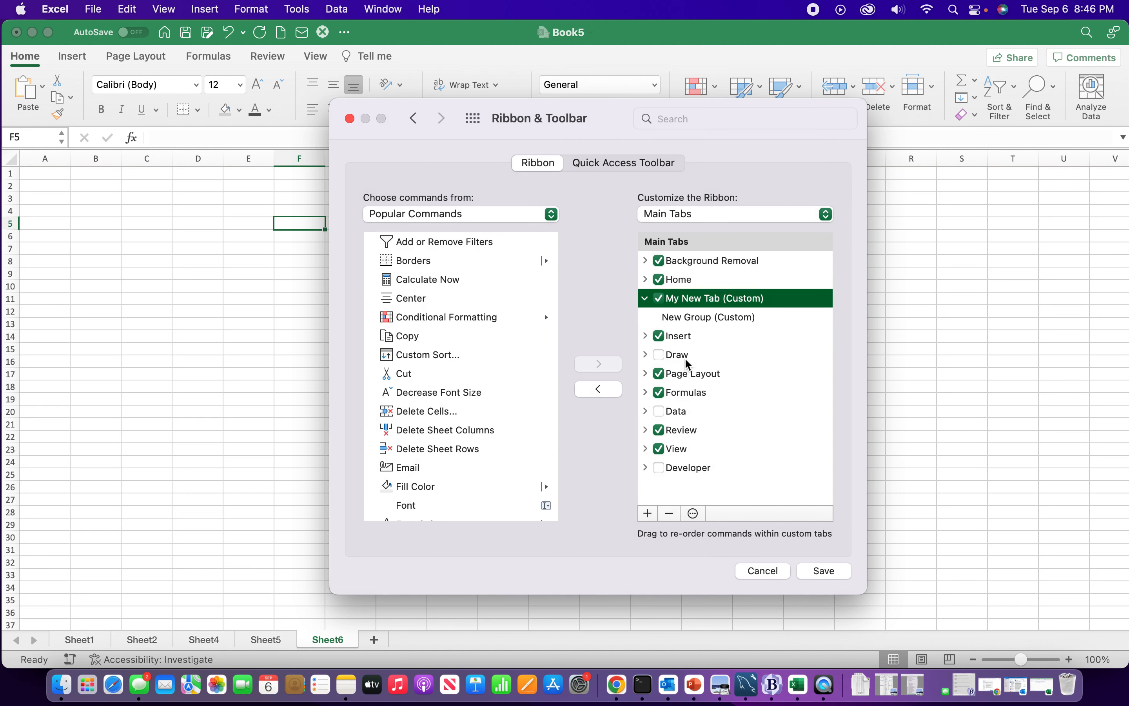
Rename the new group under My New Tab as Group1 and give it the smiley face symbol.
{"action": "left_click", "coordinate": [692, 317]}
{"action": "left_click", "coordinate": [689, 297]}
{"action": "left_click", "coordinate": [700, 319]}
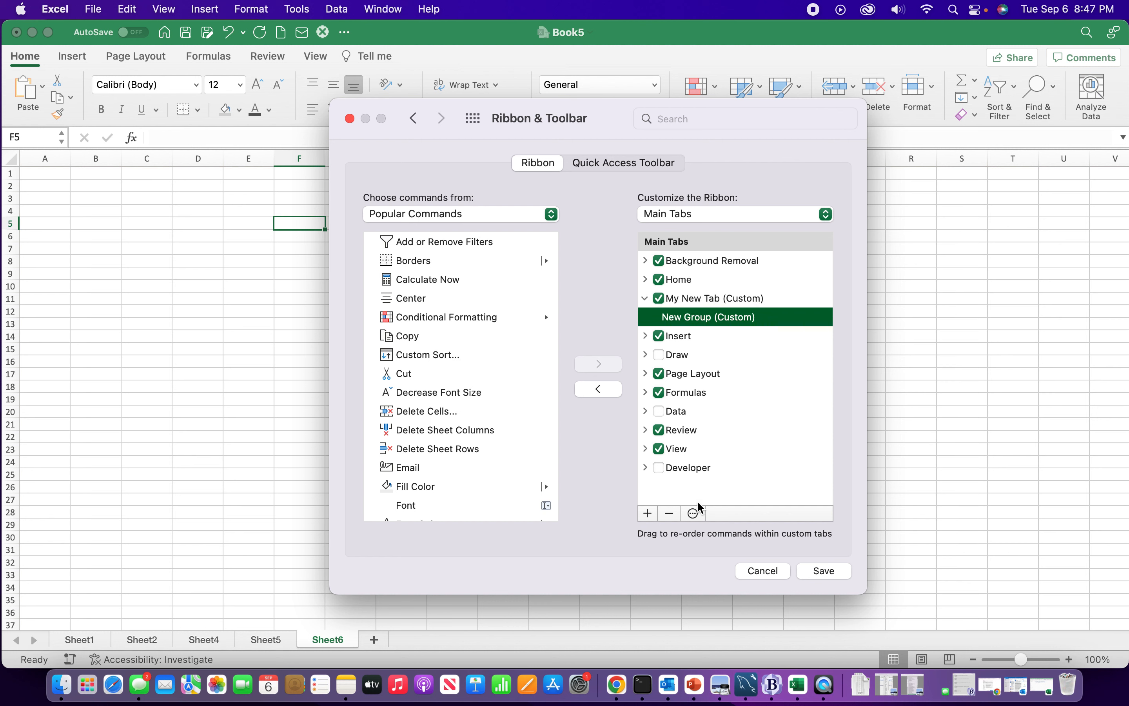
{"action": "left_click", "coordinate": [695, 513]}
{"action": "left_click", "coordinate": [699, 531]}
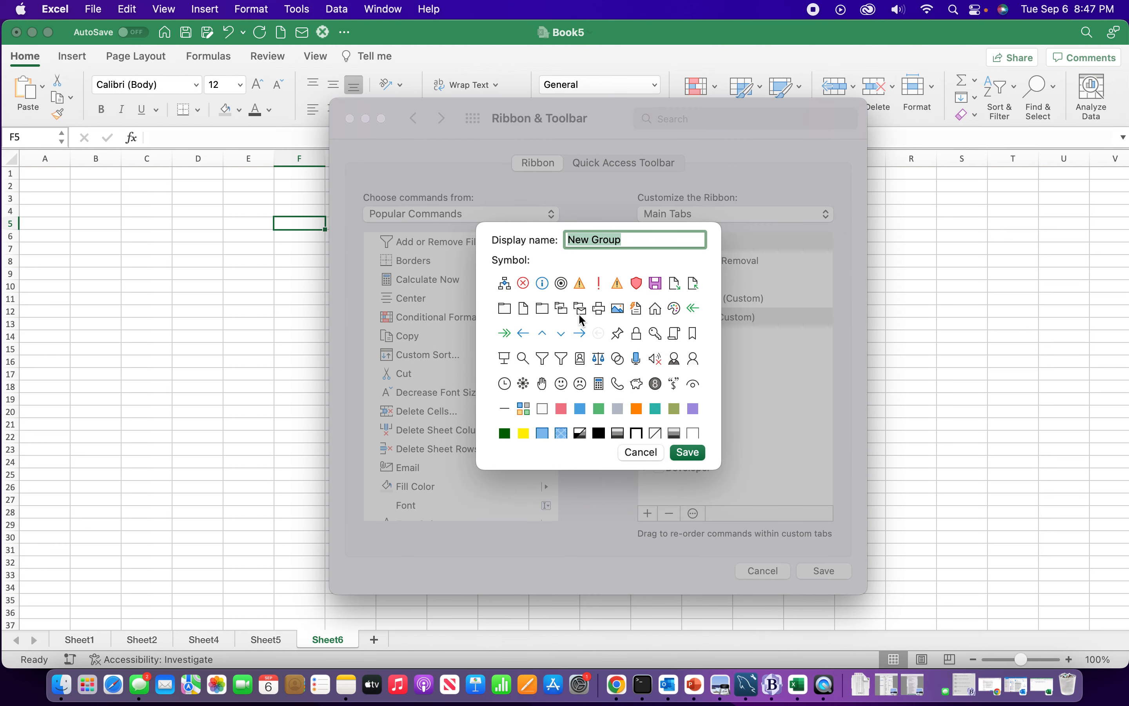
{"action": "key", "text": "BackSpace"}
{"action": "type", "text": "Group"}
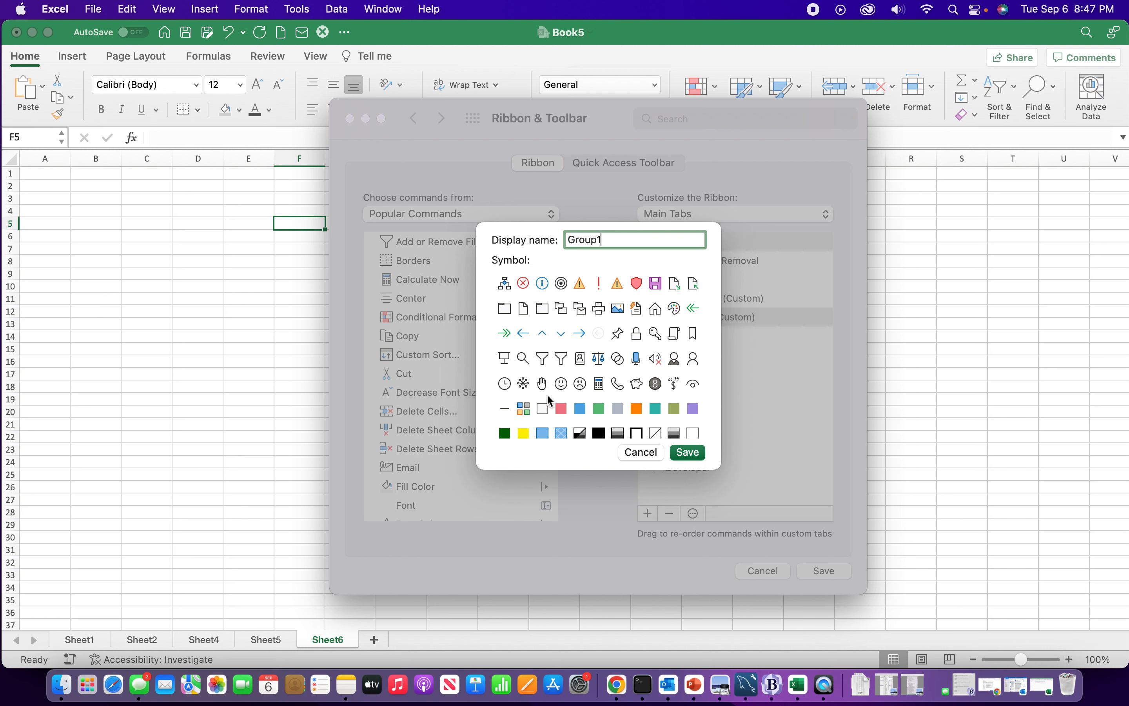
{"action": "left_click", "coordinate": [561, 390]}
{"action": "left_click", "coordinate": [687, 453]}
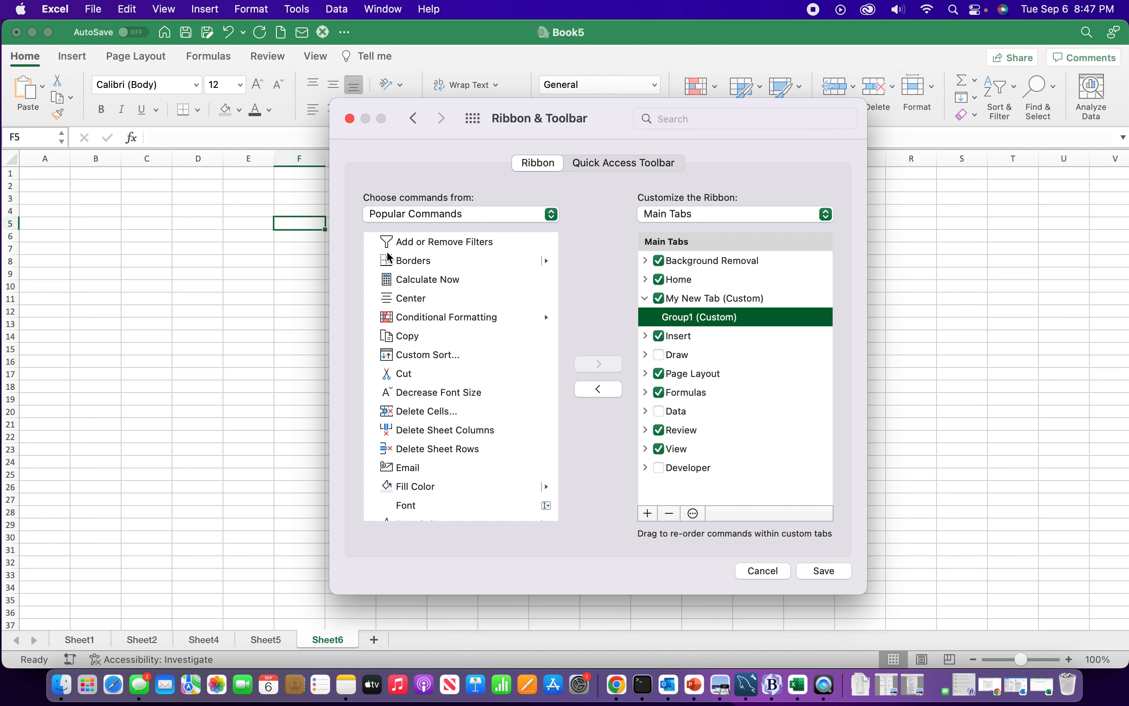
Add the popular commands Cut, Copy, Borders and Email to Group1.
{"action": "left_click", "coordinate": [395, 373]}
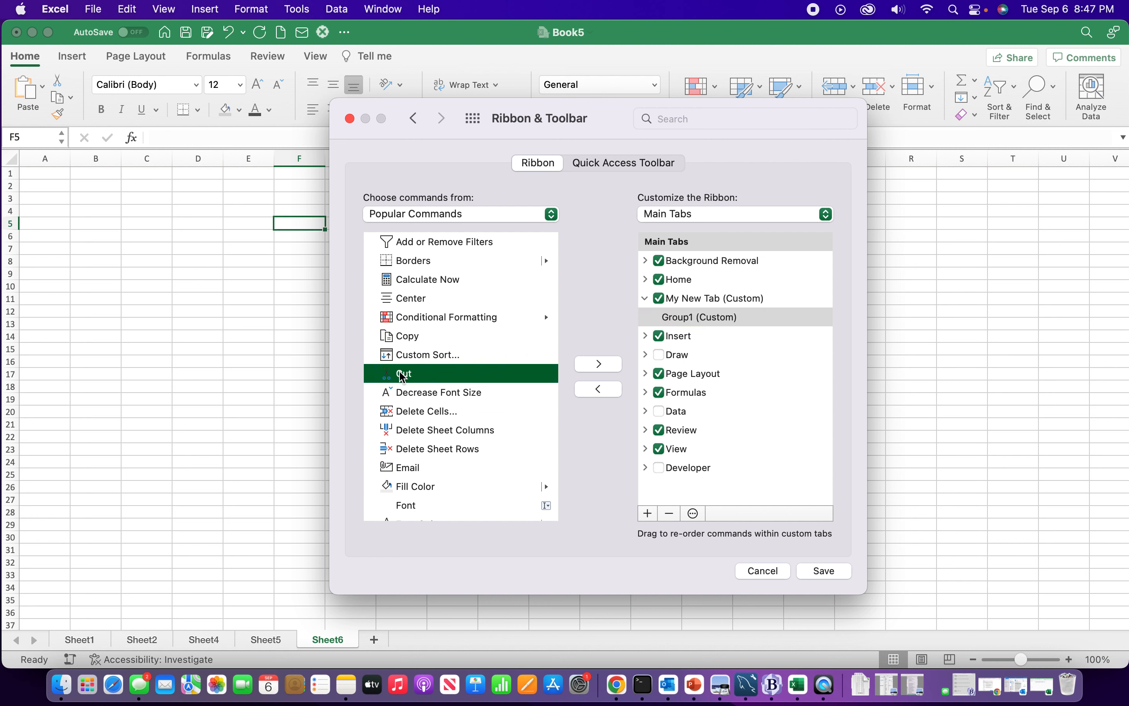
{"action": "left_click", "coordinate": [591, 364]}
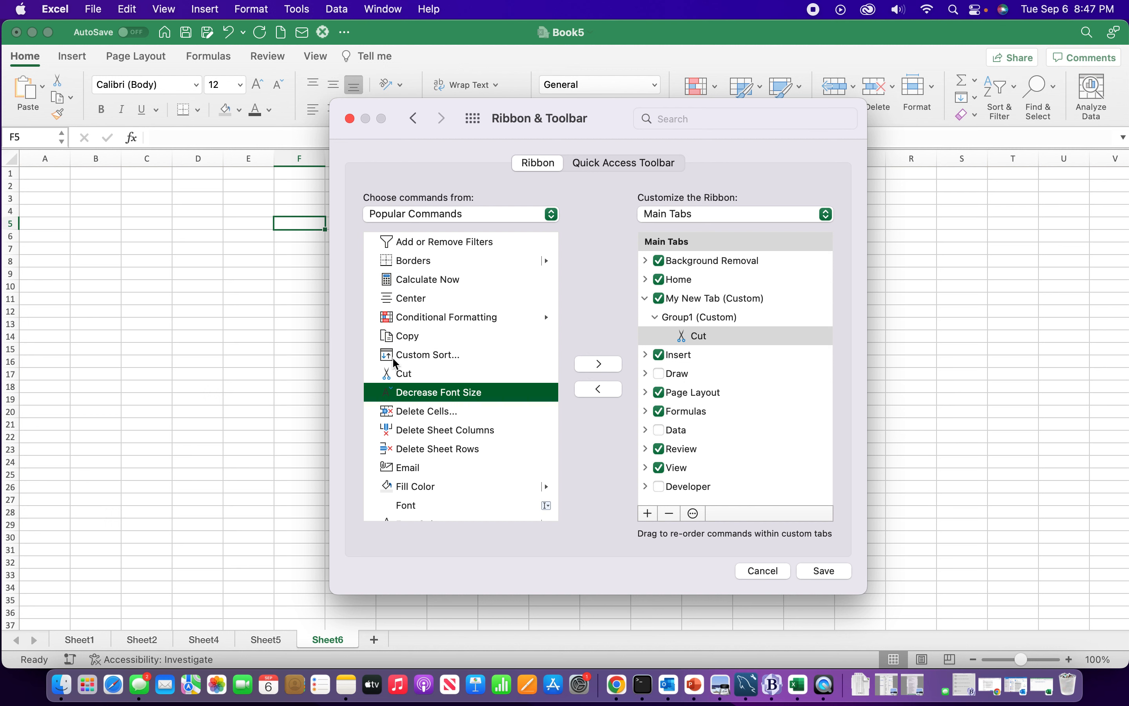
{"action": "left_click", "coordinate": [407, 339]}
{"action": "left_click", "coordinate": [600, 368]}
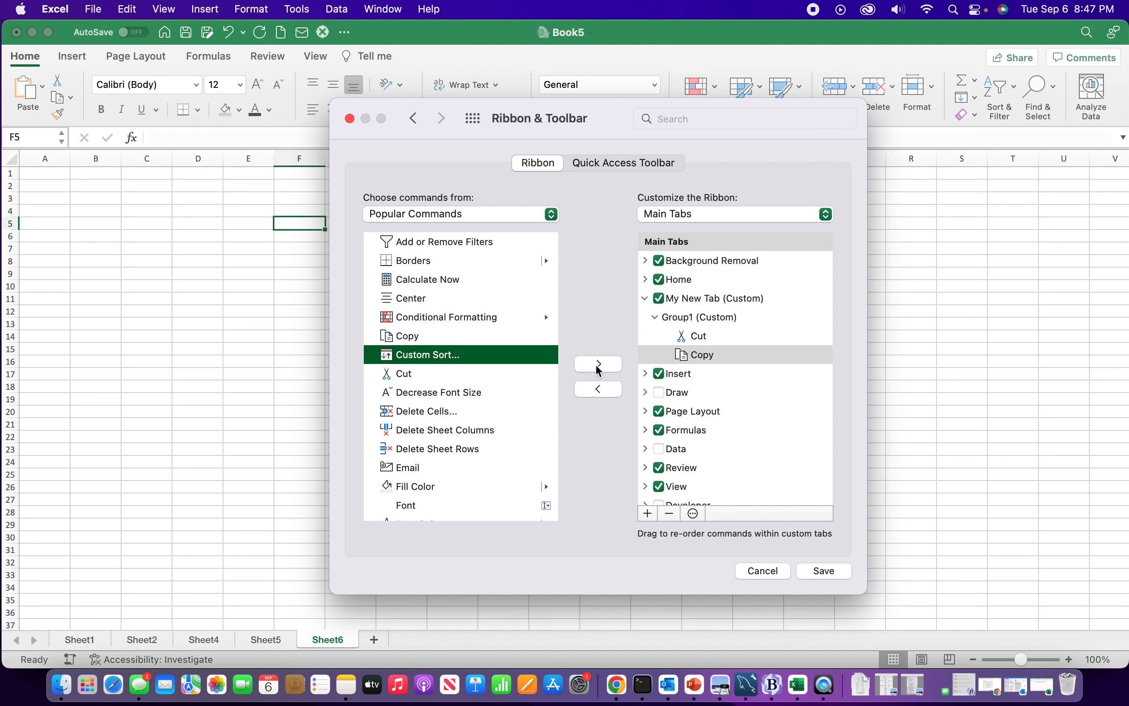
{"action": "left_click", "coordinate": [422, 262]}
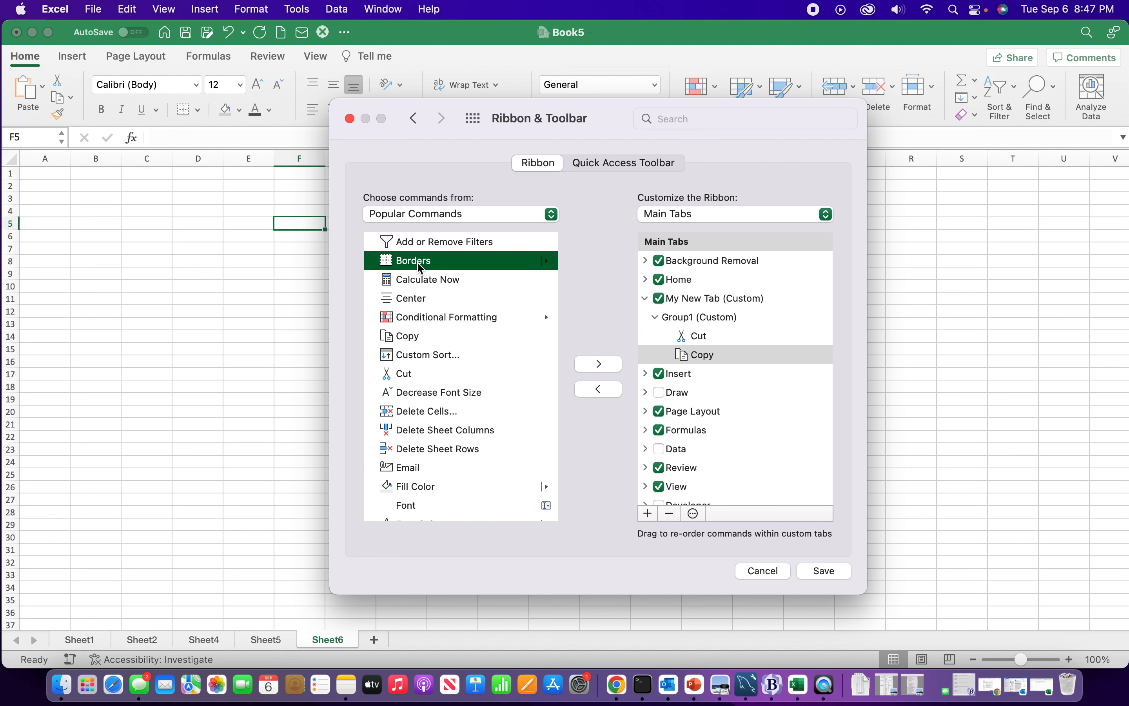
{"action": "left_click", "coordinate": [600, 365]}
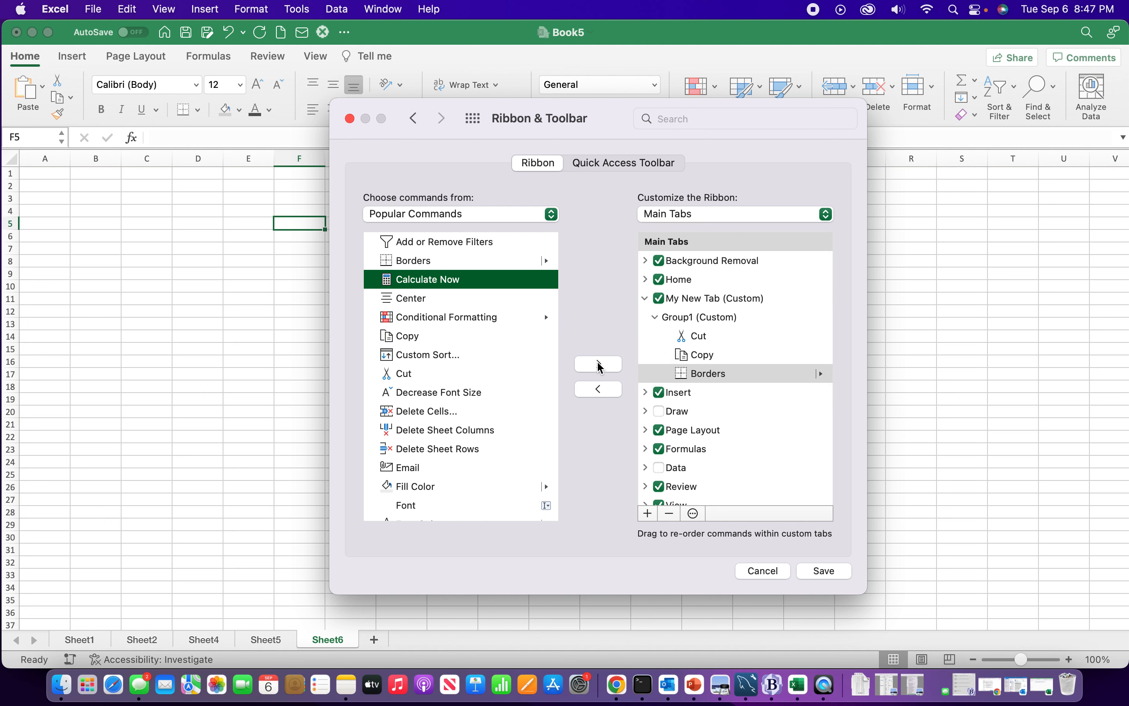
{"action": "left_click", "coordinate": [419, 471]}
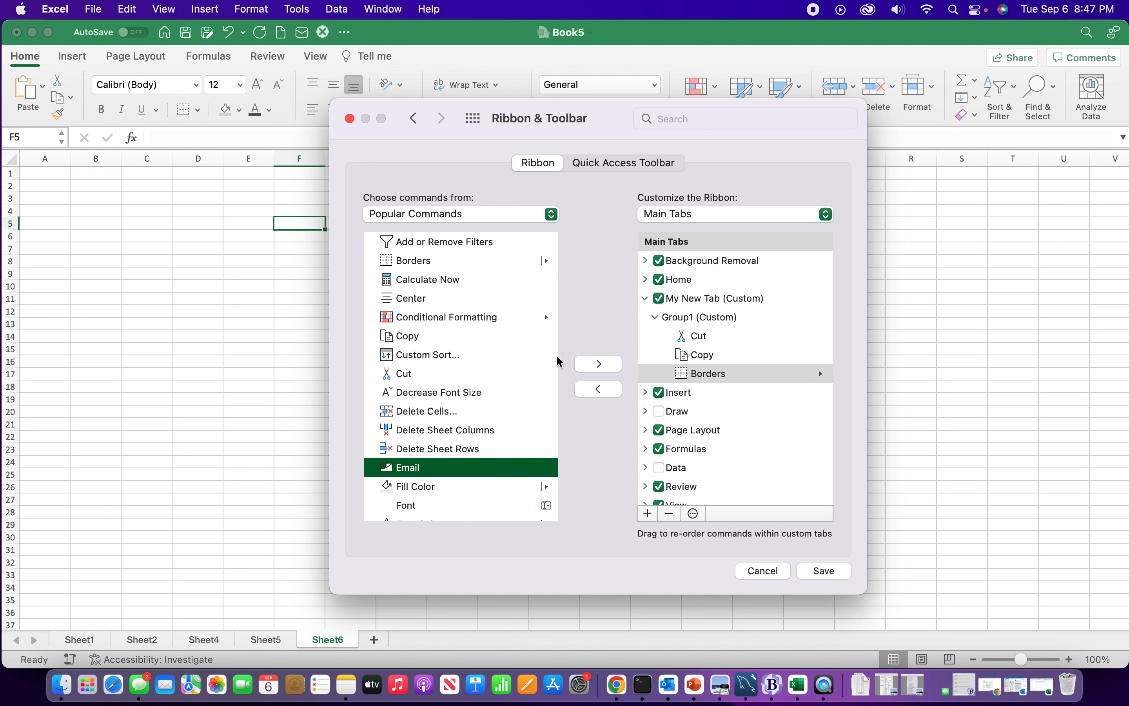
{"action": "left_click", "coordinate": [597, 365]}
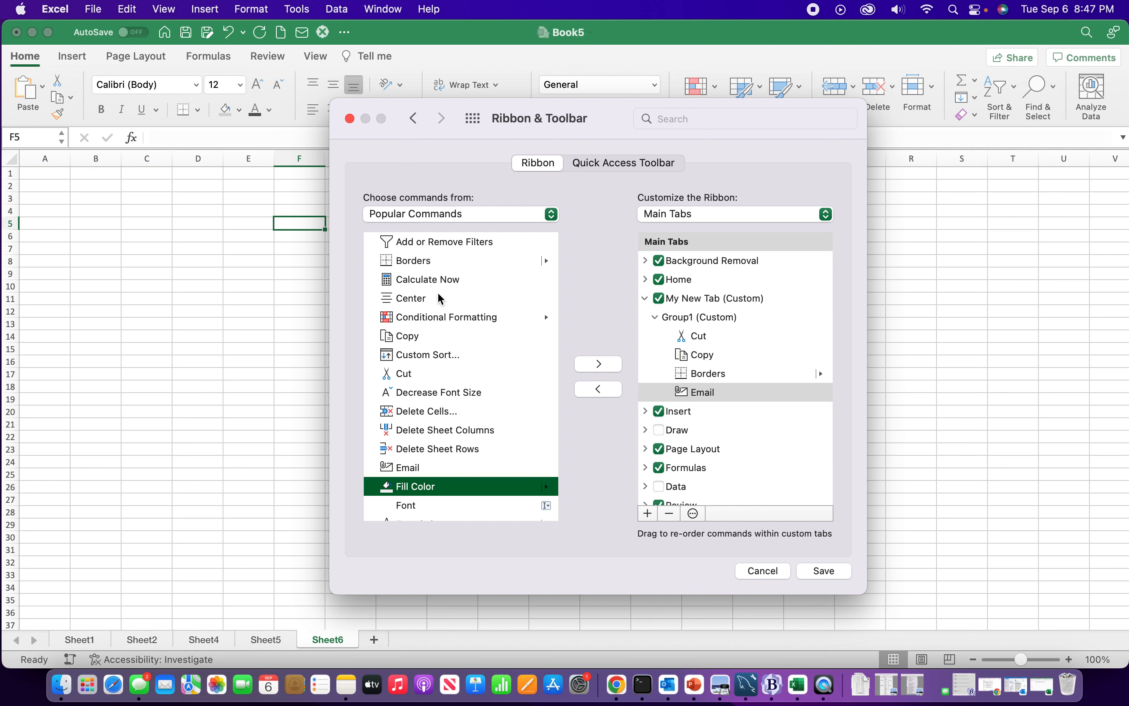
List the available macros and add the Workbook_Open macro to Group1.
{"action": "left_click", "coordinate": [551, 217]}
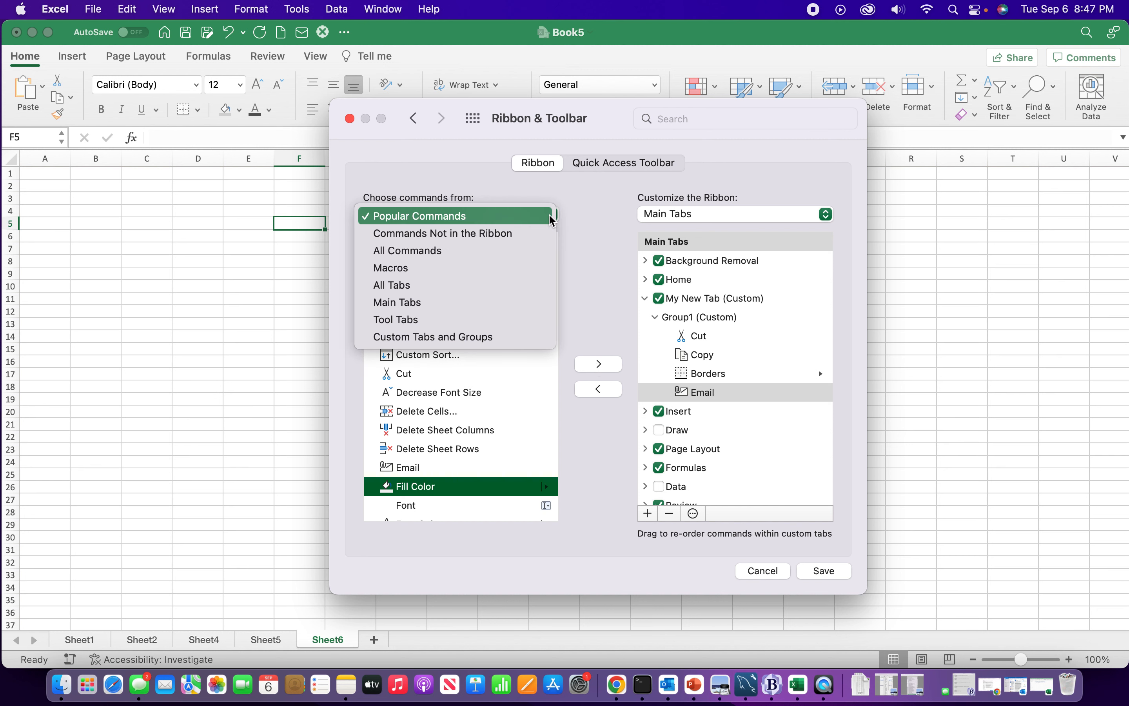
{"action": "left_click", "coordinate": [418, 271]}
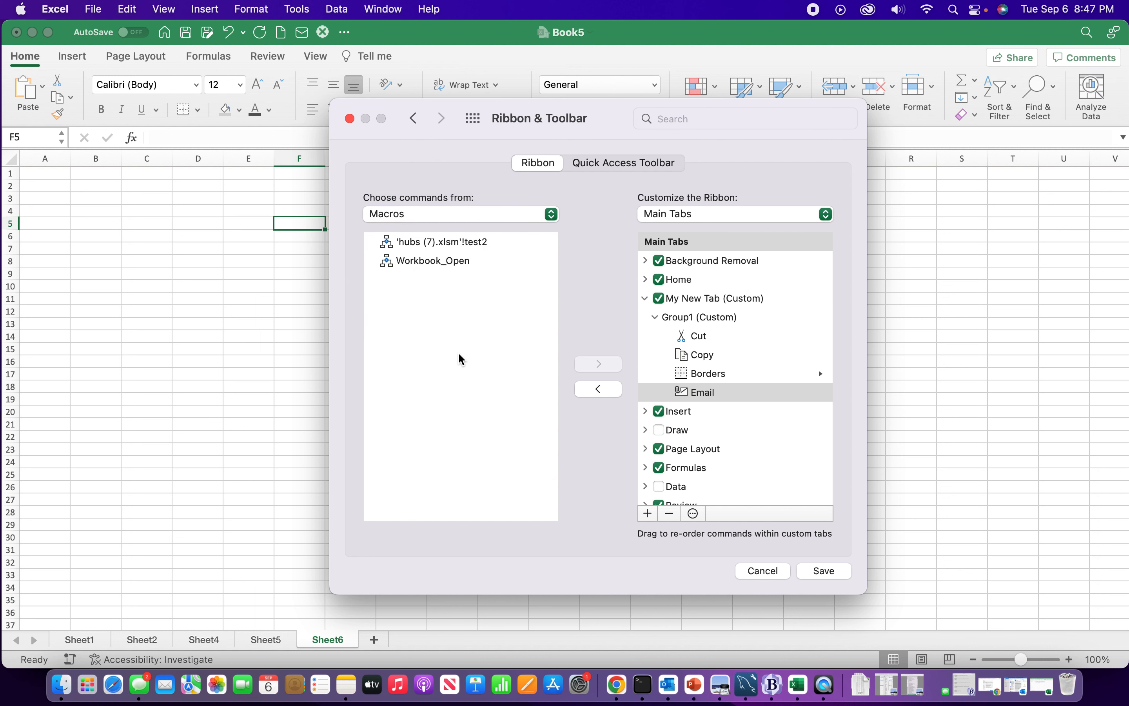
{"action": "left_click", "coordinate": [427, 265]}
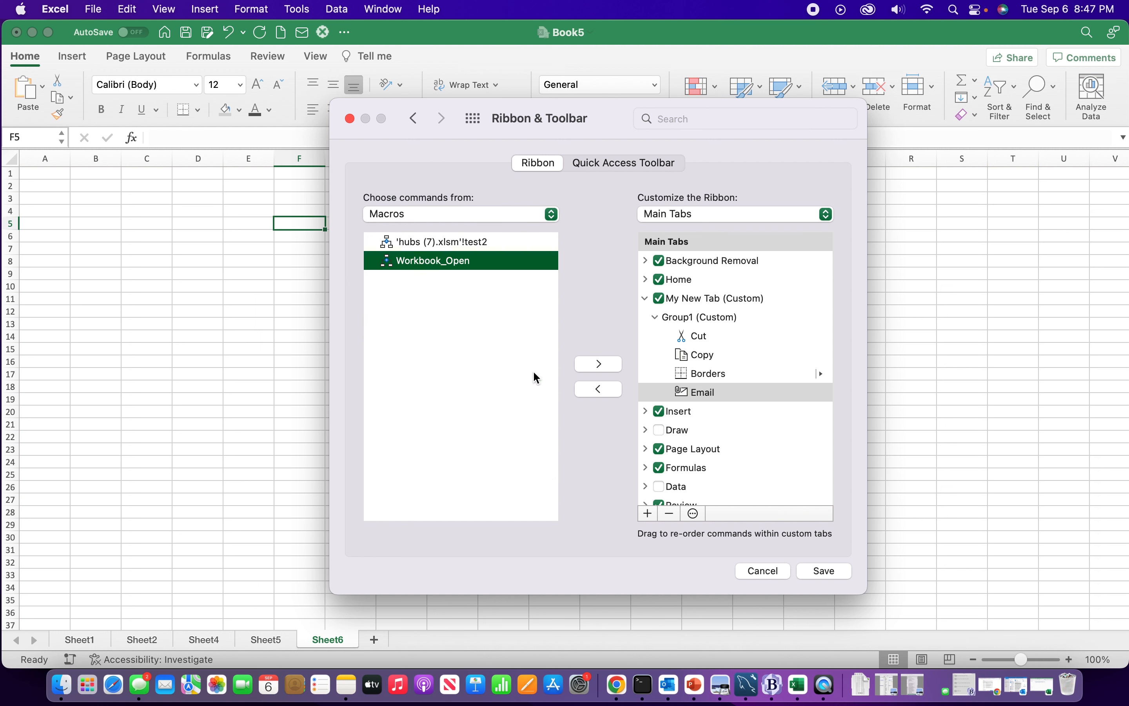
{"action": "left_click", "coordinate": [597, 364]}
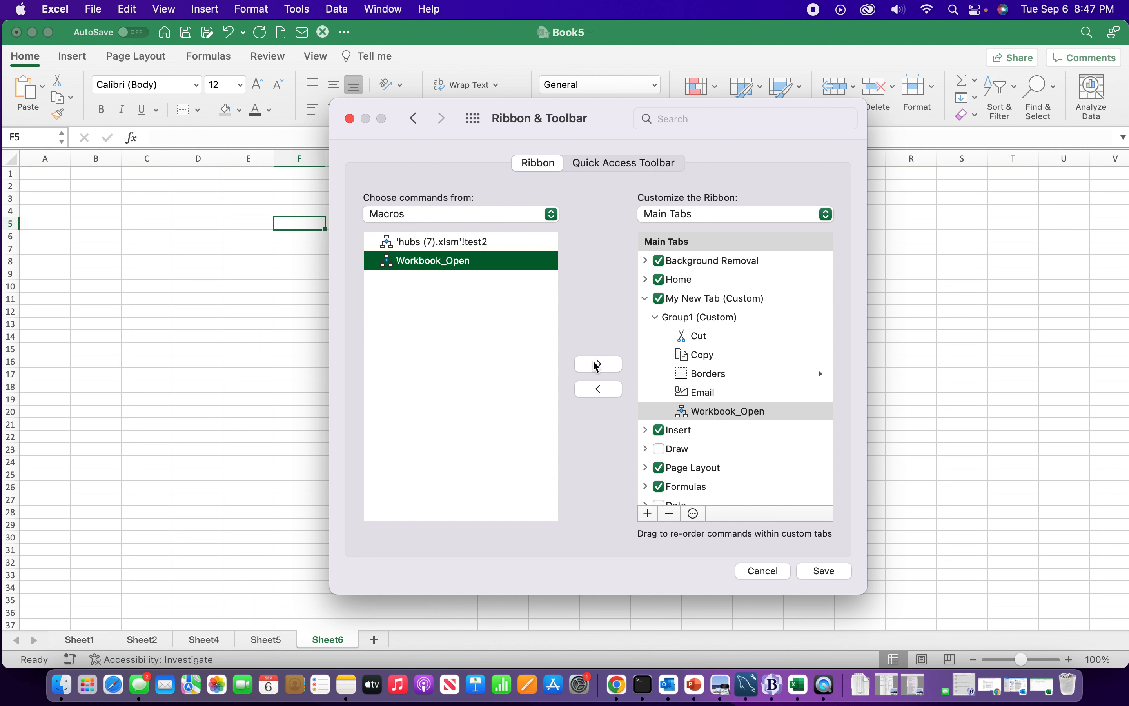
Select the 'hubs (7).xlsm'!test2 macro and add a second custom group to My New Tab below Group1.
{"action": "left_click", "coordinate": [419, 242]}
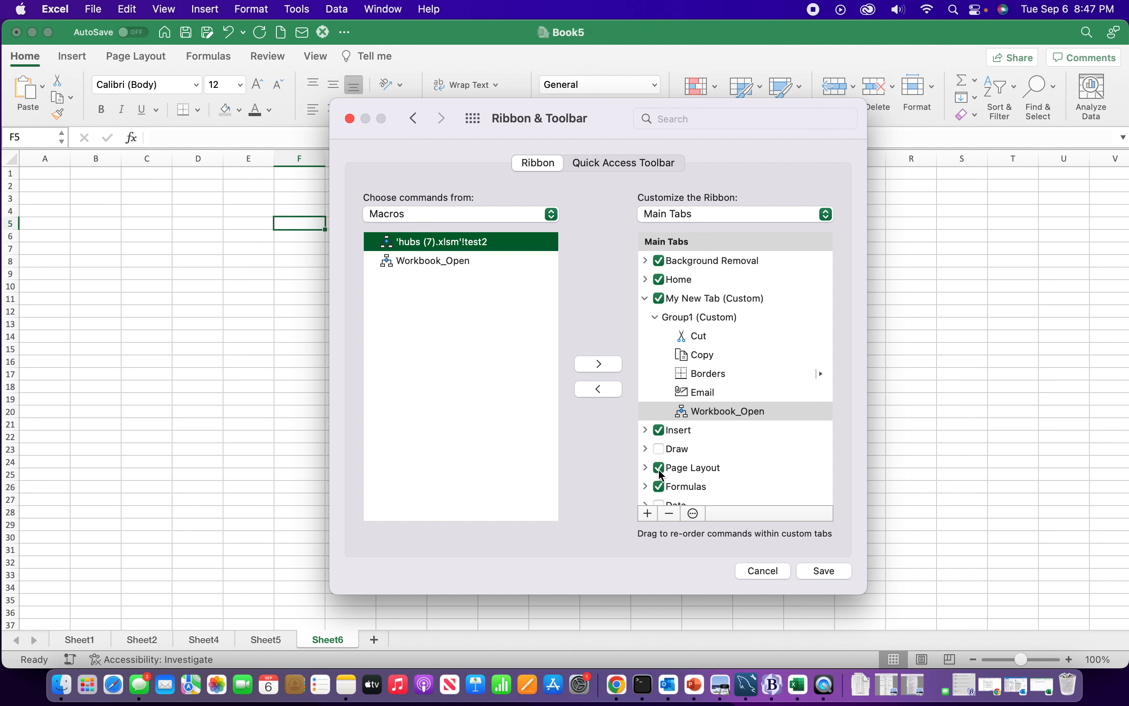
{"action": "left_click", "coordinate": [654, 517]}
{"action": "left_click", "coordinate": [669, 550]}
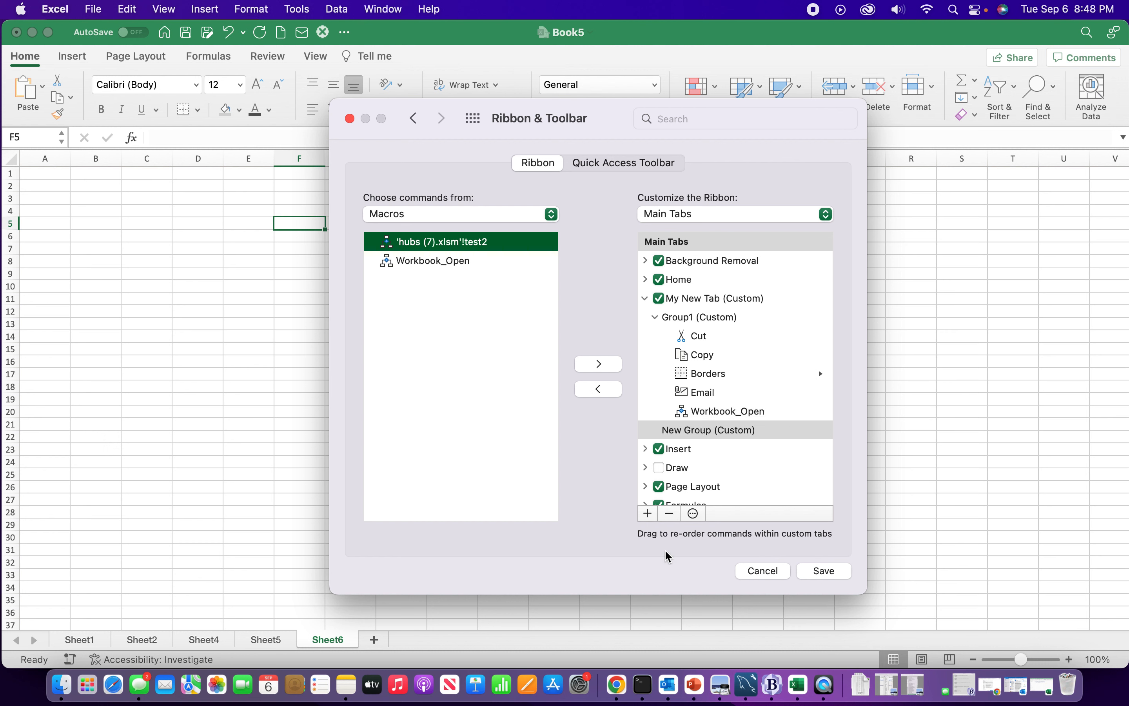
Rename the second new group under My New Tab as Group2 and give it the contact card symbol.
{"action": "left_click", "coordinate": [690, 431]}
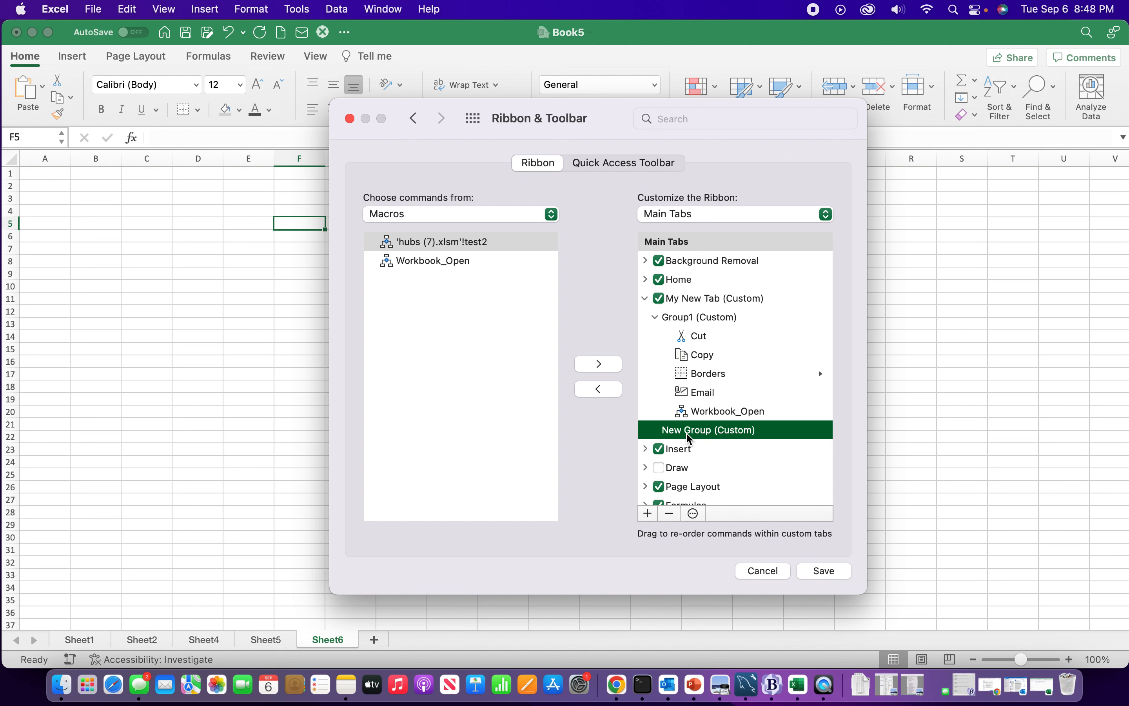
{"action": "left_click", "coordinate": [694, 514]}
{"action": "left_click", "coordinate": [702, 532]}
{"action": "left_click", "coordinate": [626, 234]}
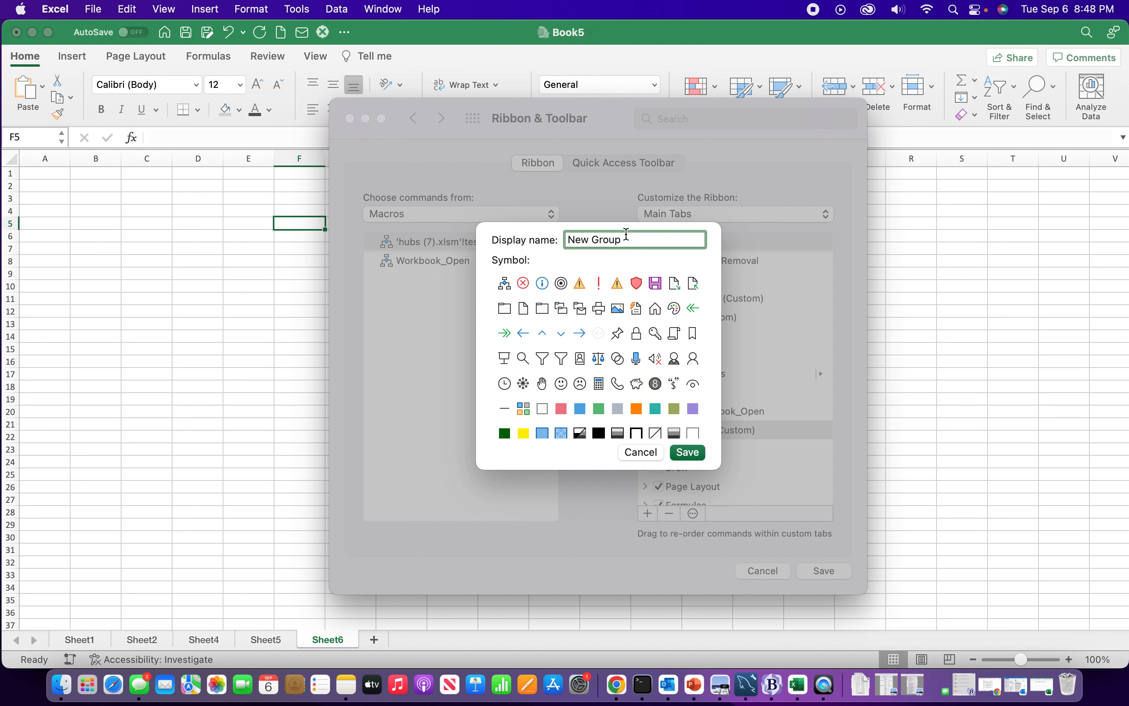
{"action": "key", "text": "BackSpace"}
{"action": "key", "text": "BackSpace"}
{"action": "key", "text": "BackSpace"}
{"action": "key", "text": "BackSpace"}
{"action": "key", "text": "BackSpace"}
{"action": "key", "text": "BackSpace"}
{"action": "key", "text": "BackSpace"}
{"action": "key", "text": "BackSpace"}
{"action": "key", "text": "BackSpace"}
{"action": "type", "text": "Great"}
{"action": "key", "text": "BackSpace"}
{"action": "key", "text": "BackSpace"}
{"action": "key", "text": "BackSpace"}
{"action": "type", "text": "u\\"}
{"action": "key", "text": "BackSpace"}
{"action": "type", "text": "po"}
{"action": "key", "text": "BackSpace"}
{"action": "key", "text": "BackSpace"}
{"action": "type", "text": "oup2"}
{"action": "left_click", "coordinate": [583, 357]}
{"action": "left_click", "coordinate": [688, 452]}
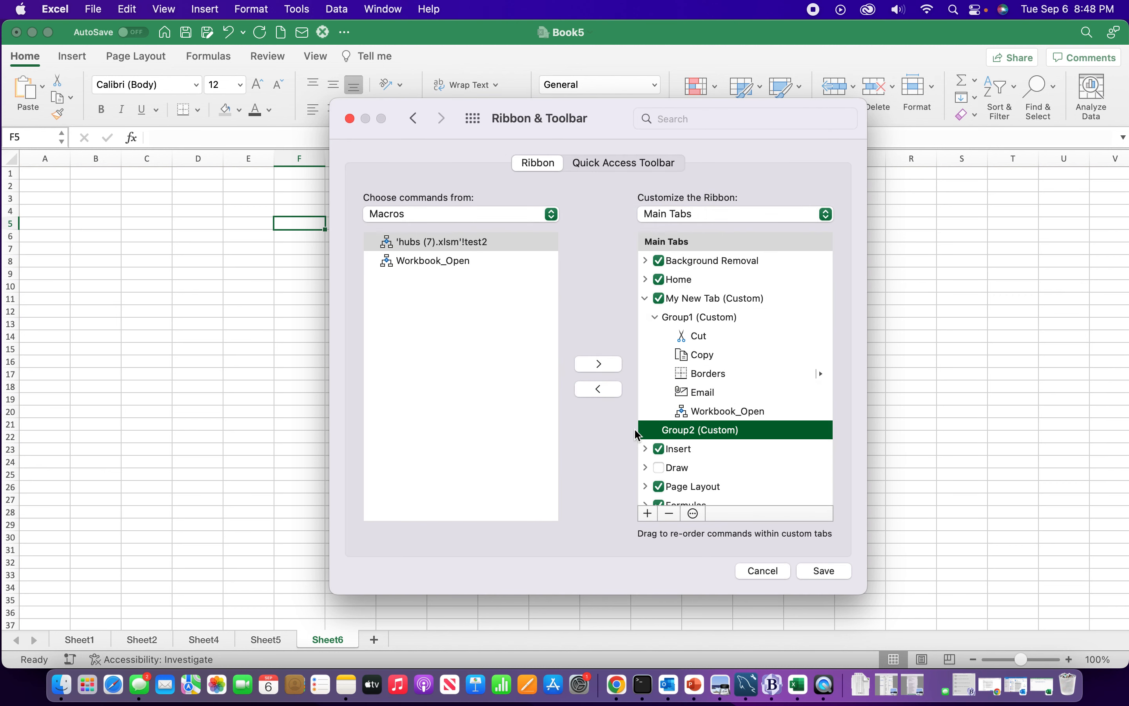
From all commands, add 3-D Options, 3-D On/Off and 3-D Color to Group2, then save the ribbon and close the preferences.
{"action": "left_click", "coordinate": [553, 215]}
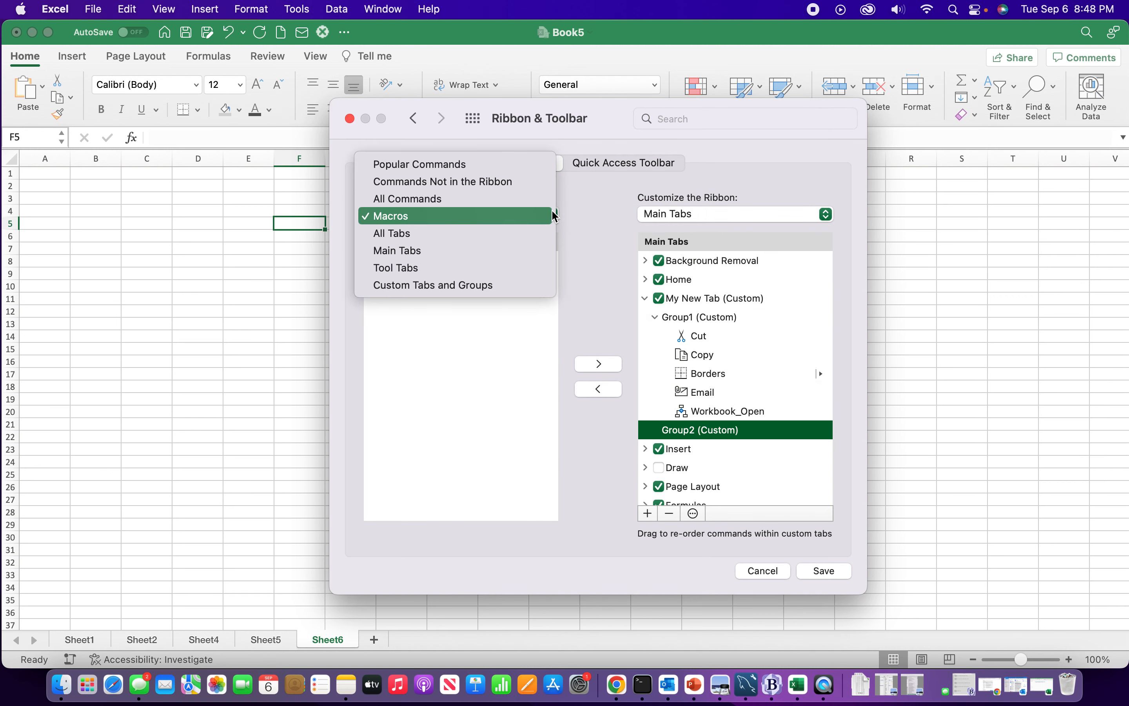
{"action": "left_click", "coordinate": [555, 216]}
{"action": "left_click", "coordinate": [552, 218]}
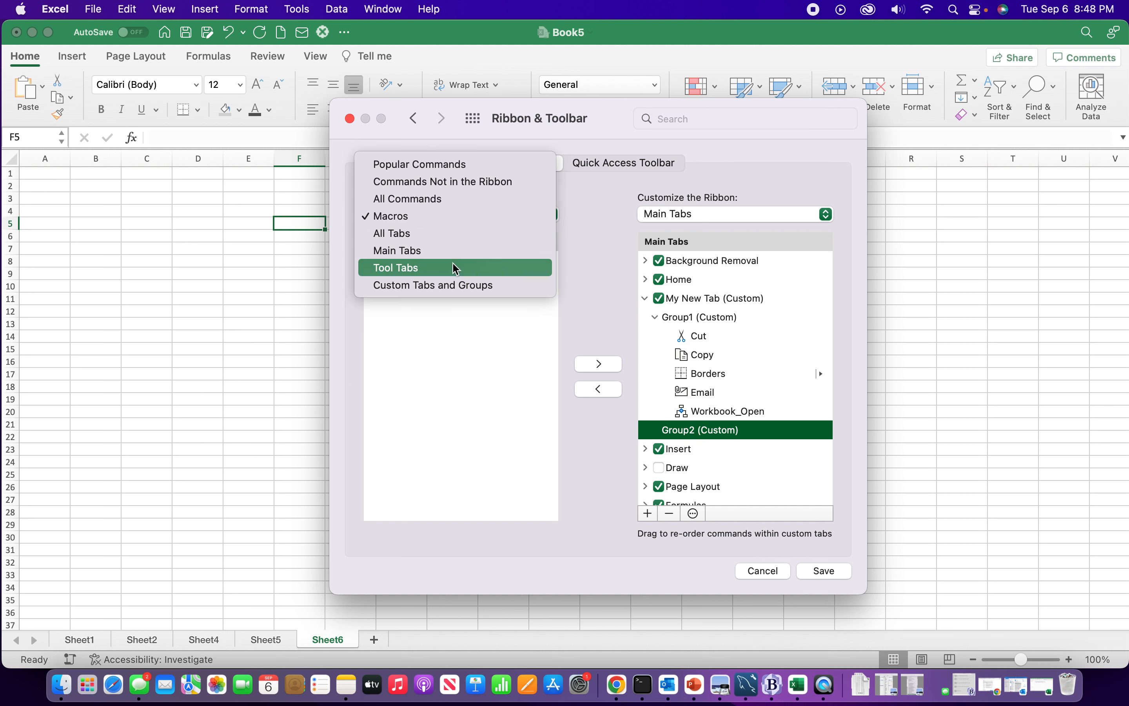
{"action": "left_click", "coordinate": [434, 201]}
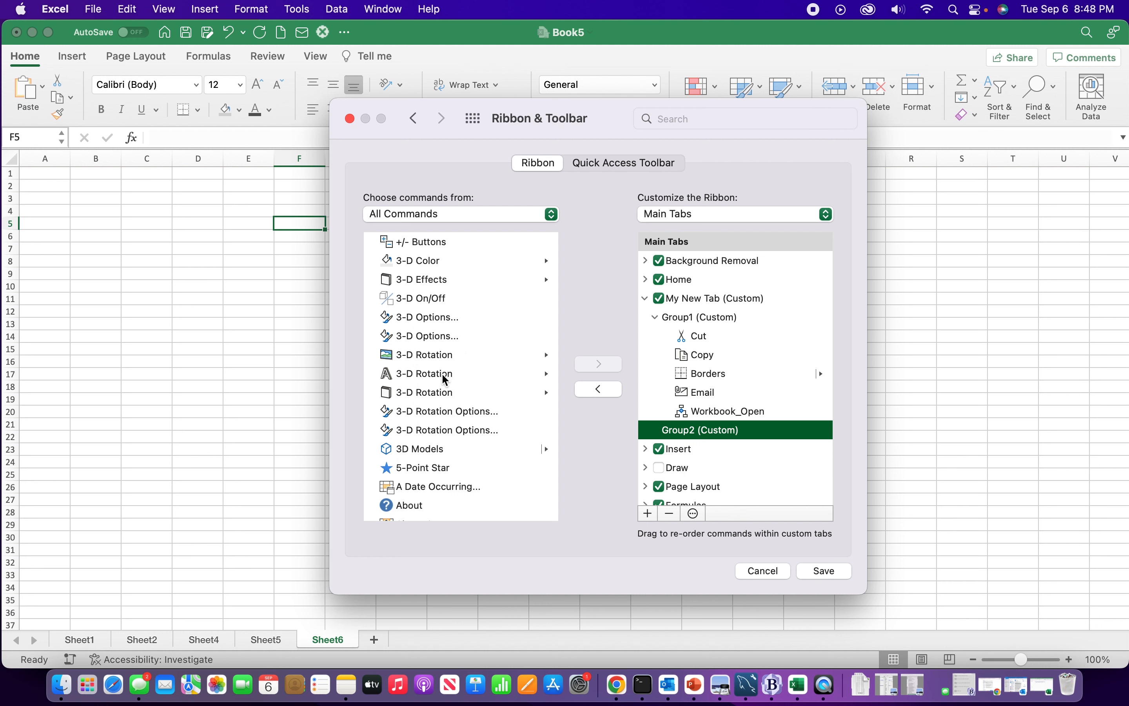
{"action": "left_click", "coordinate": [423, 336]}
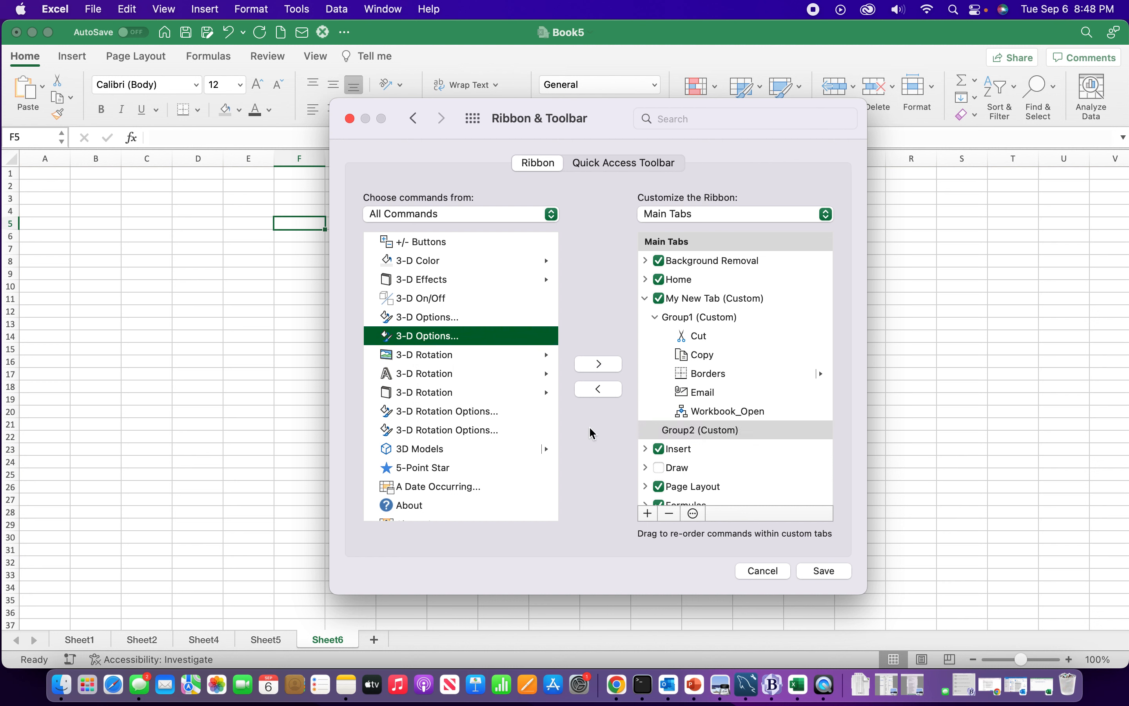
{"action": "left_click", "coordinate": [599, 363]}
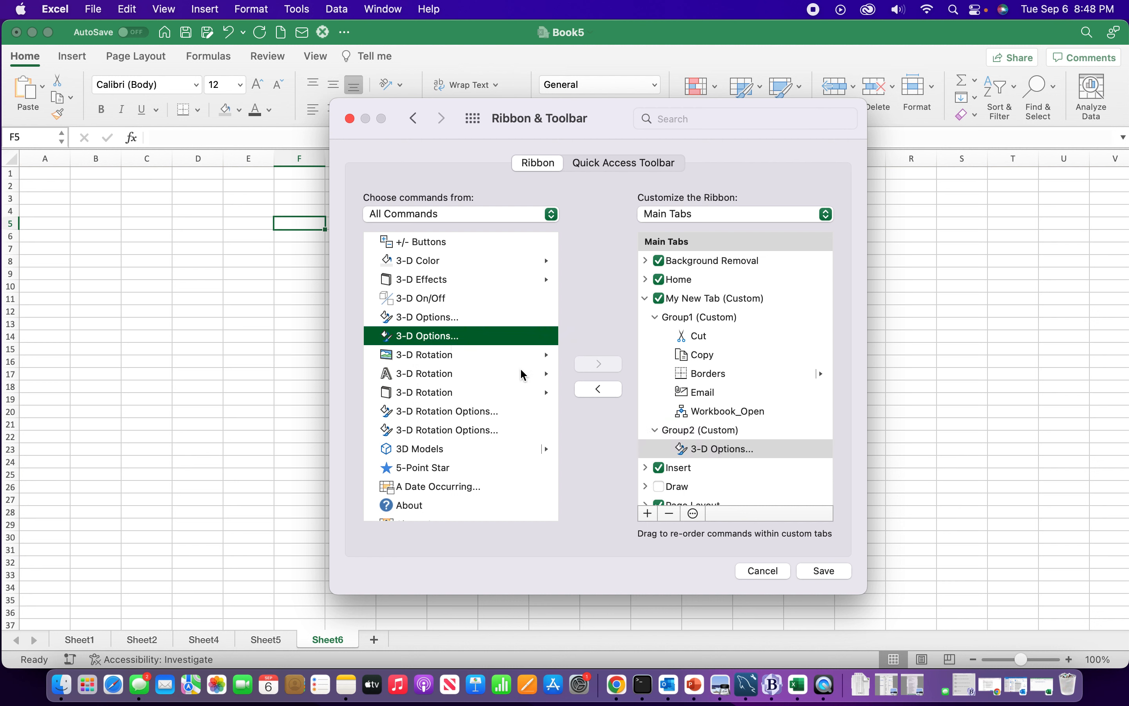
{"action": "left_click", "coordinate": [428, 304]}
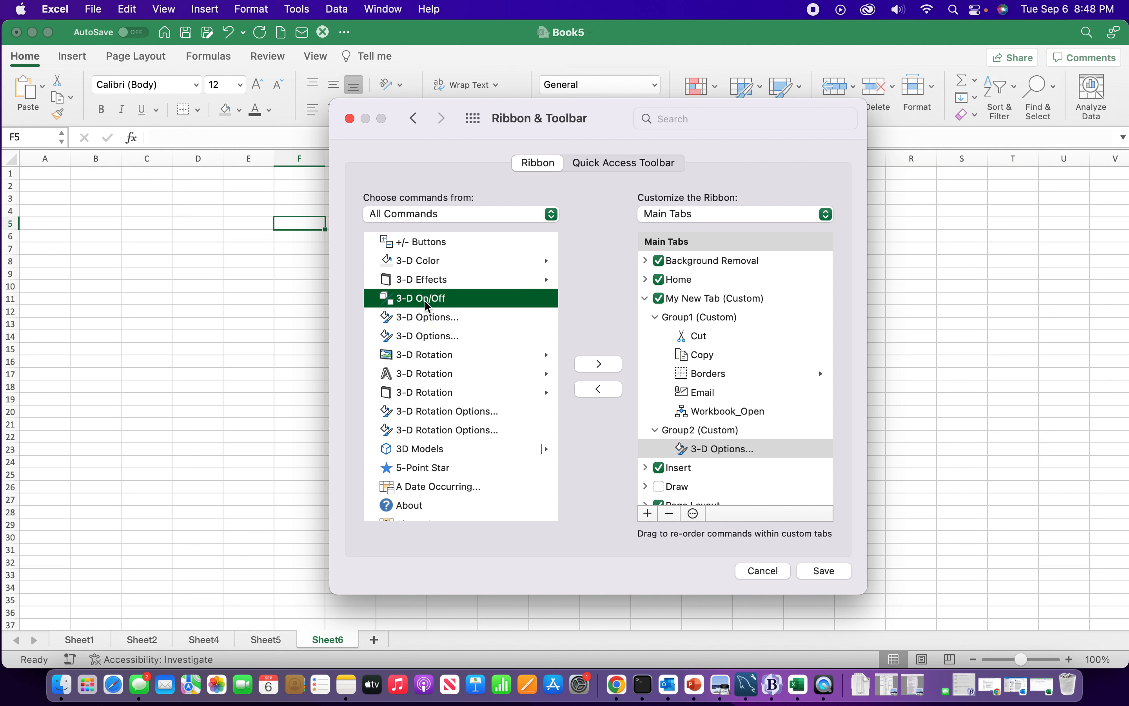
{"action": "left_click", "coordinate": [584, 365]}
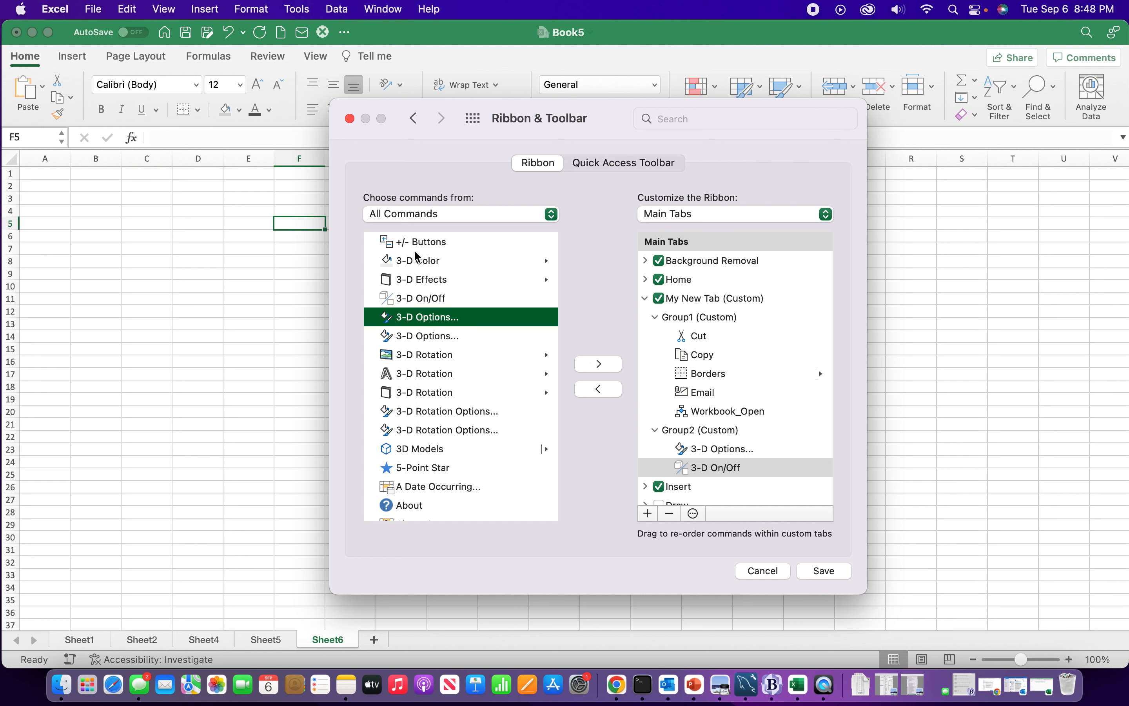
{"action": "left_click", "coordinate": [415, 258]}
{"action": "left_click", "coordinate": [599, 364]}
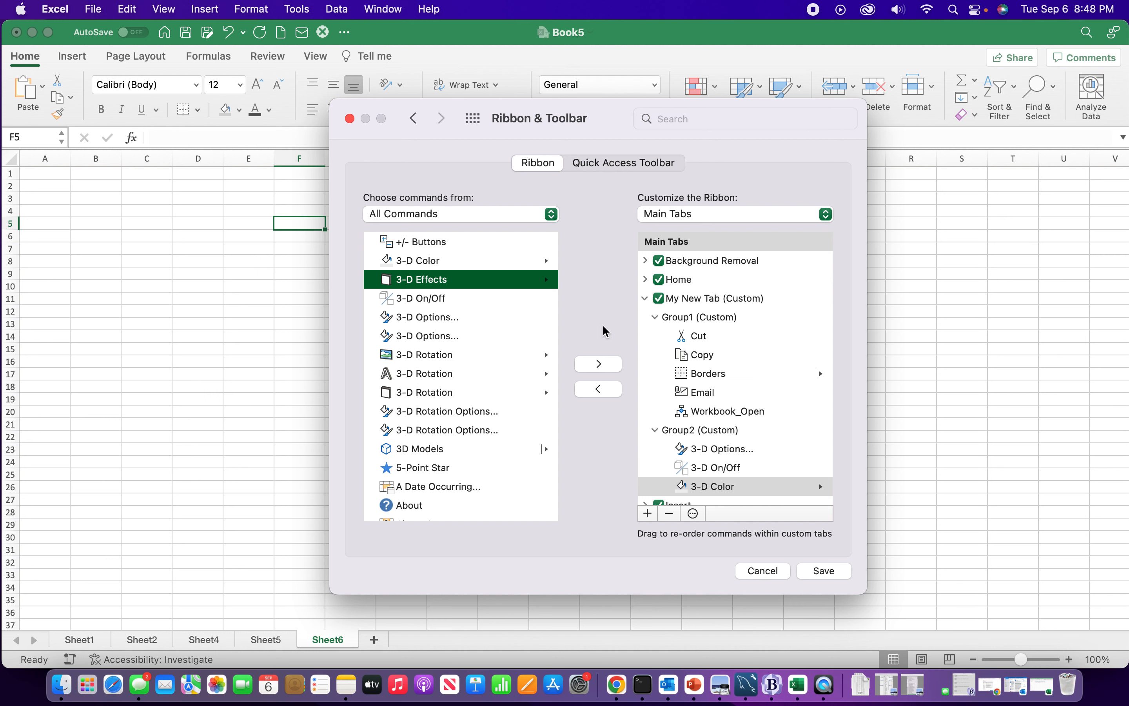
{"action": "left_click", "coordinate": [825, 571]}
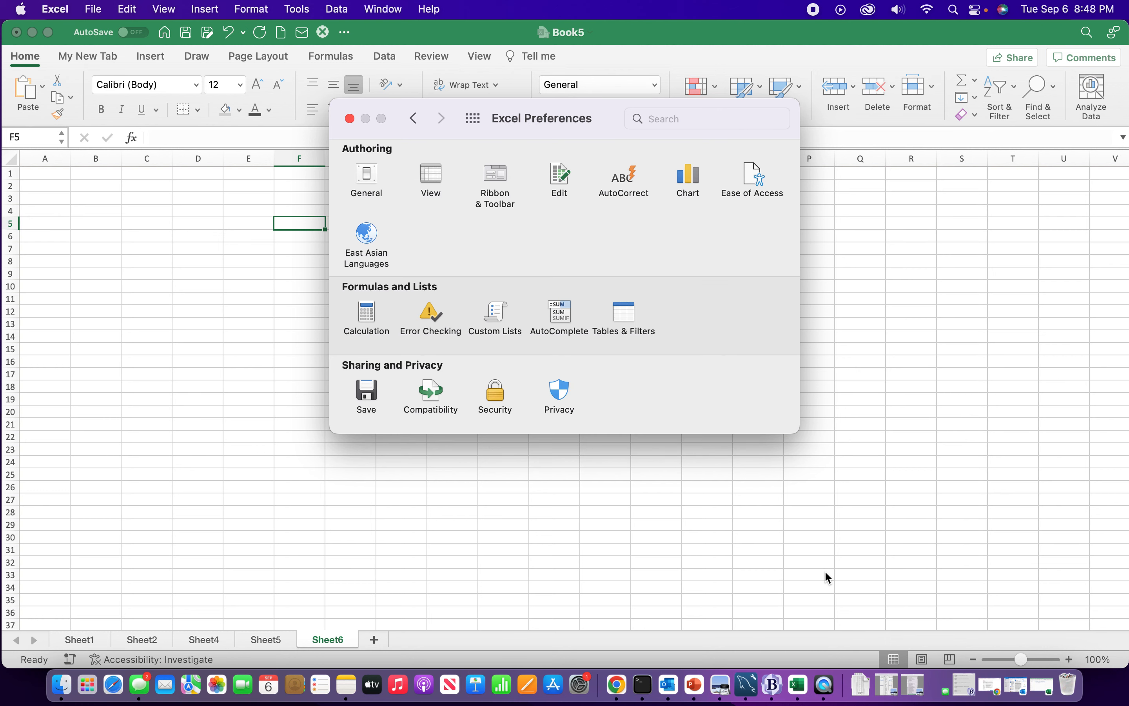
{"action": "left_click", "coordinate": [350, 119]}
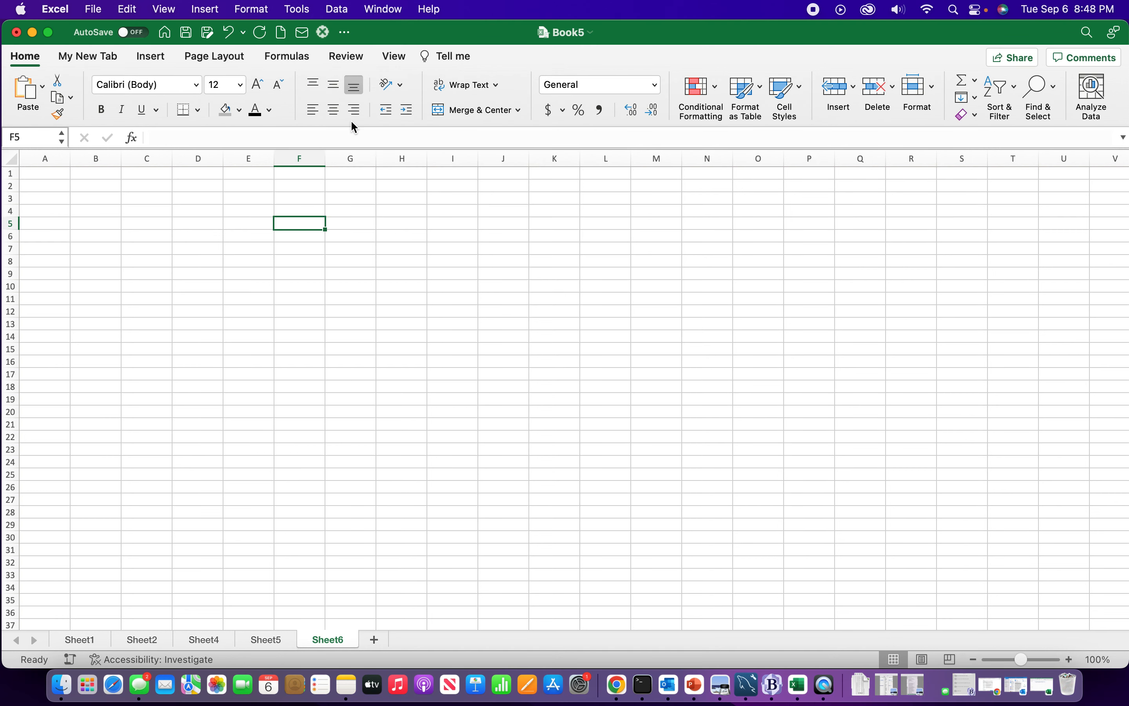
Show the commands on My New Tab and look at the choices offered by 3-D Color.
{"action": "left_click", "coordinate": [85, 57]}
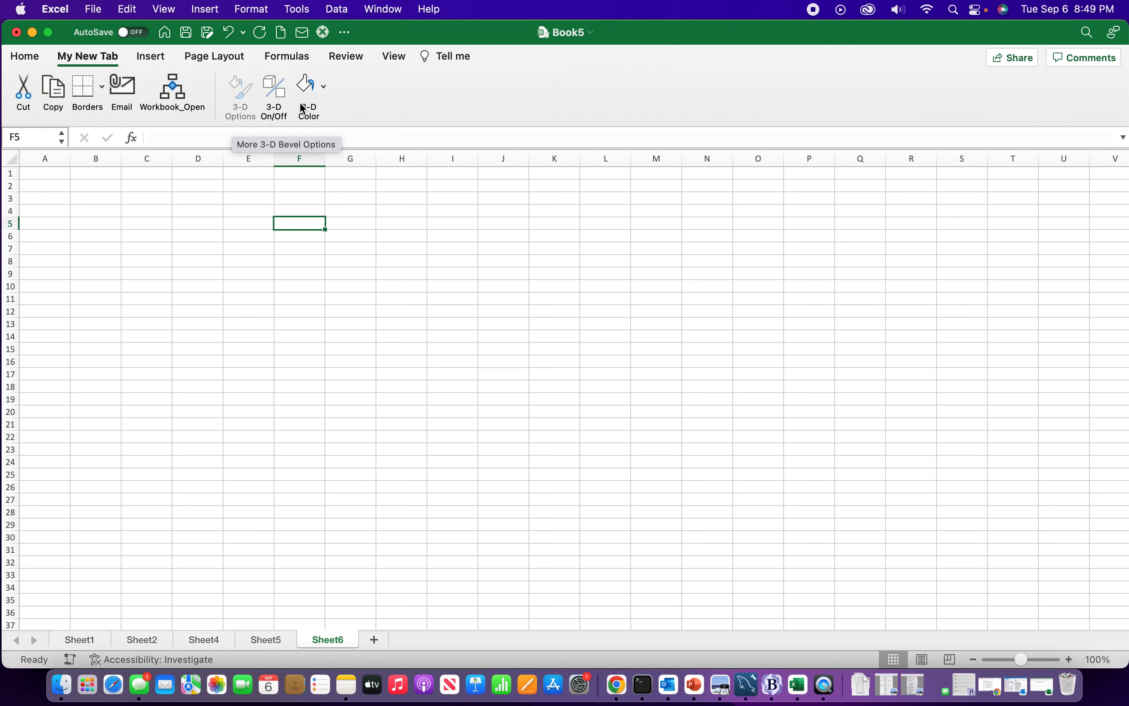
{"action": "left_click", "coordinate": [324, 91]}
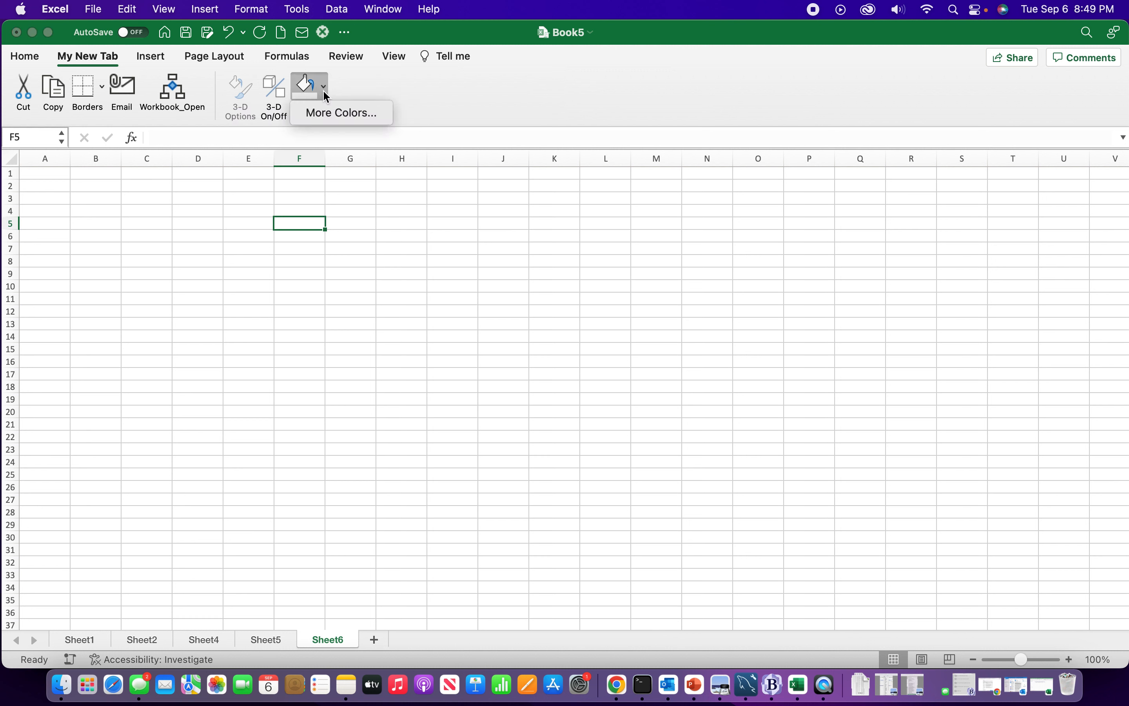
{"action": "left_click", "coordinate": [357, 87]}
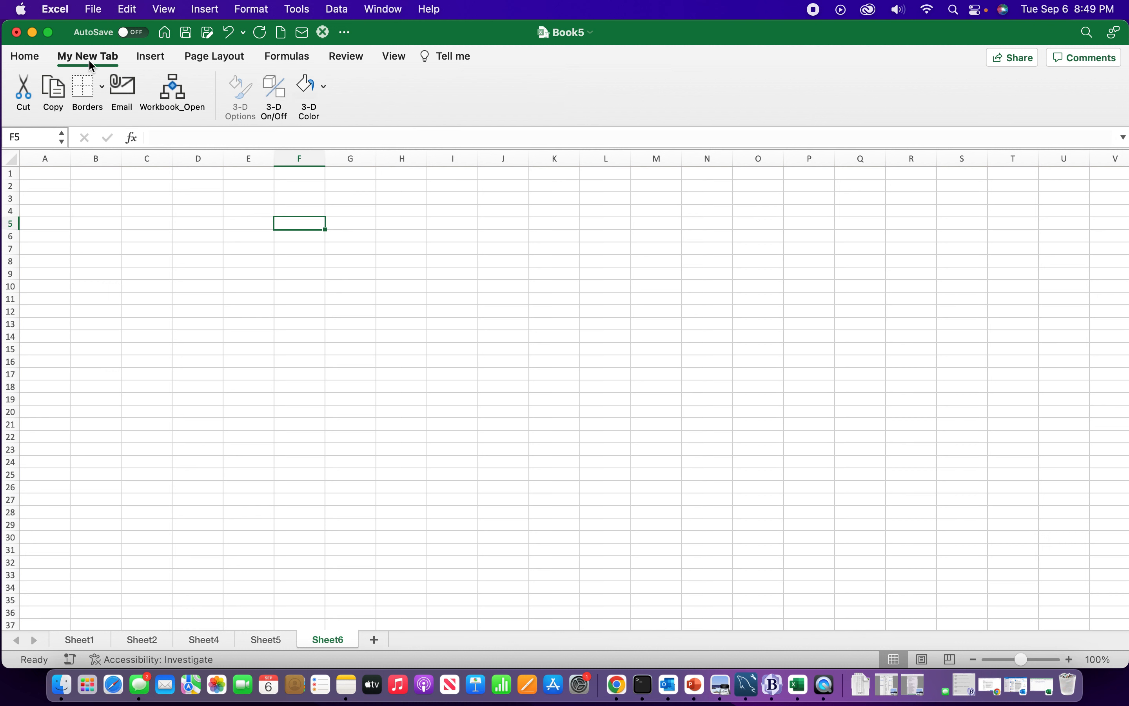
Reset all ribbon and Quick Access Toolbar customizations in the Ribbon & Toolbar preferences, confirm the deletion and close the preferences.
{"action": "left_click", "coordinate": [55, 11]}
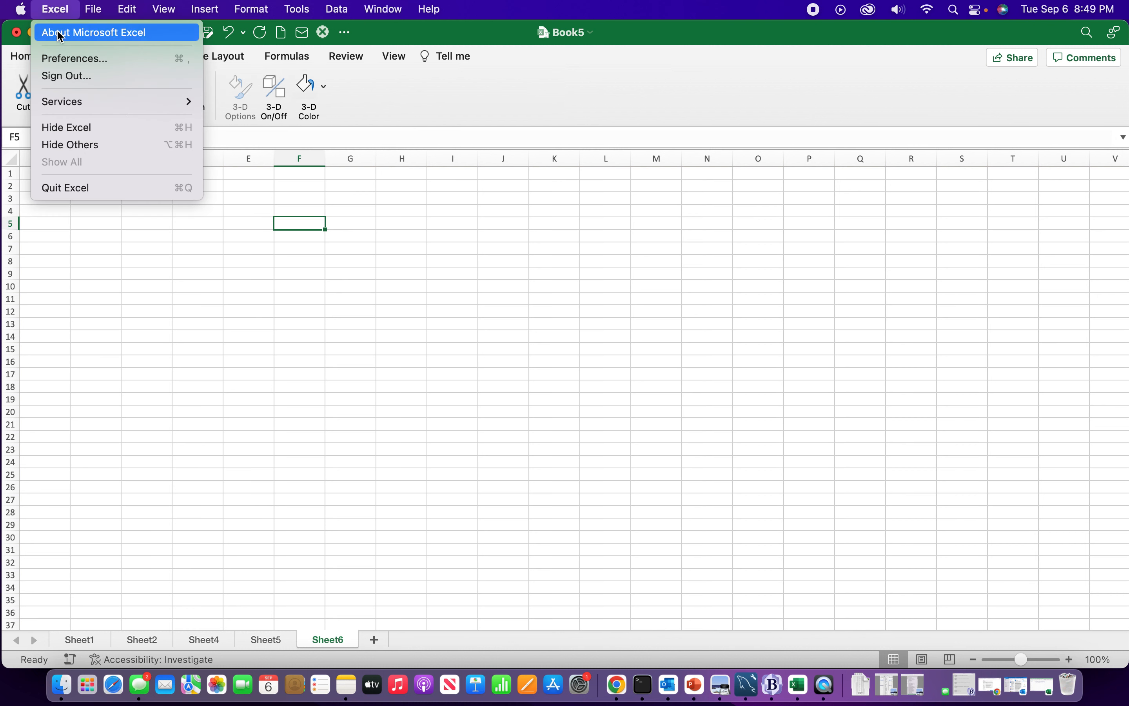
{"action": "left_click", "coordinate": [67, 60]}
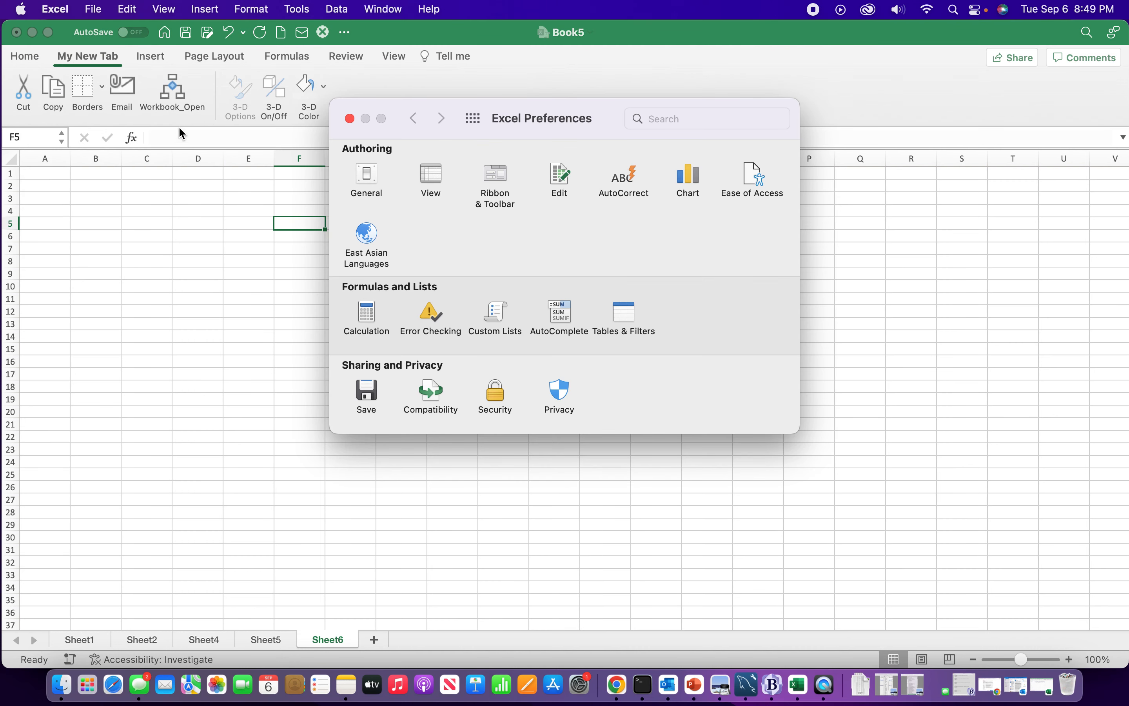
{"action": "left_click", "coordinate": [496, 183]}
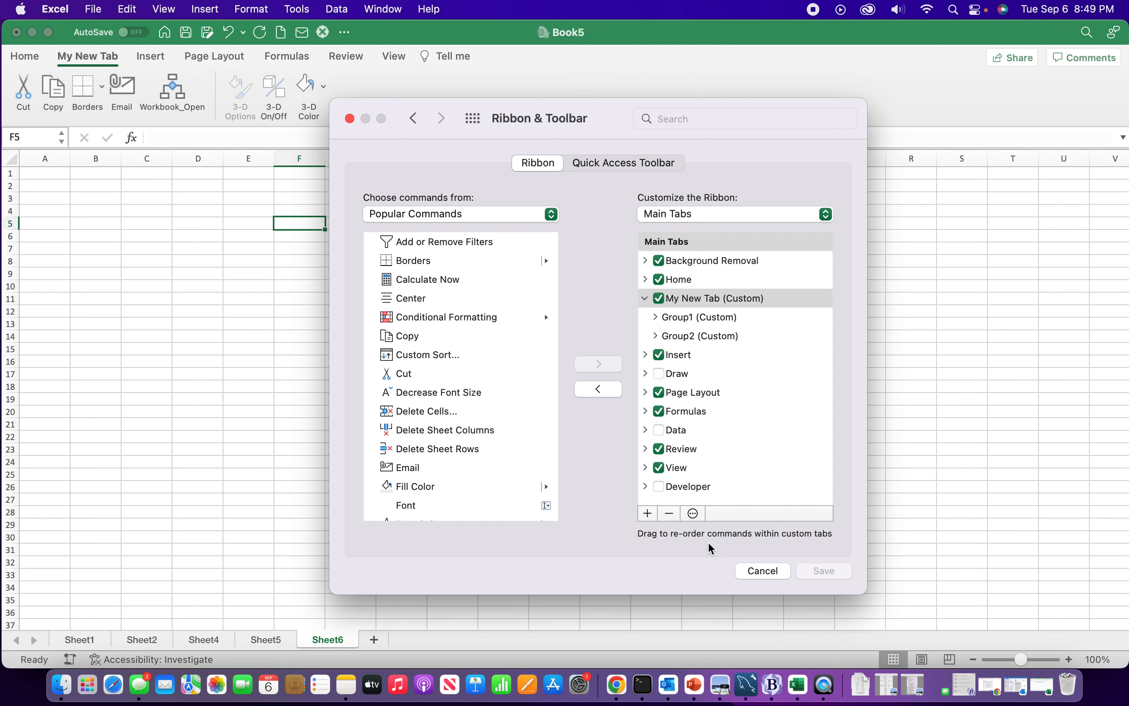
{"action": "left_click", "coordinate": [693, 513]}
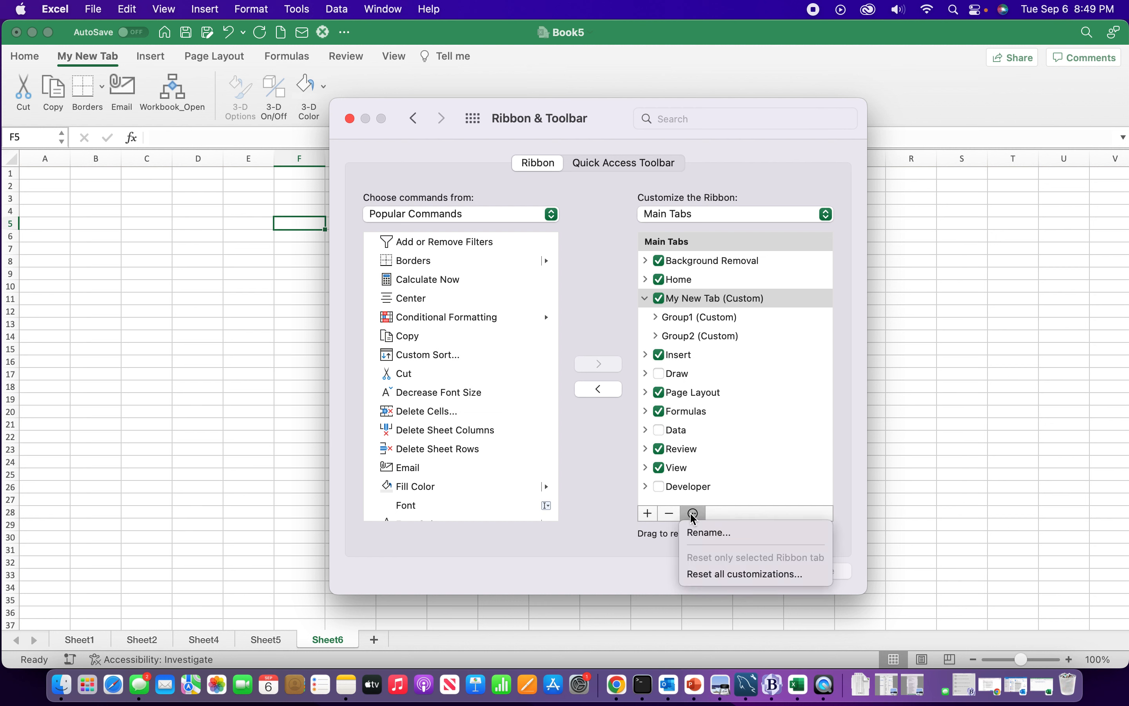
{"action": "left_click", "coordinate": [761, 576]}
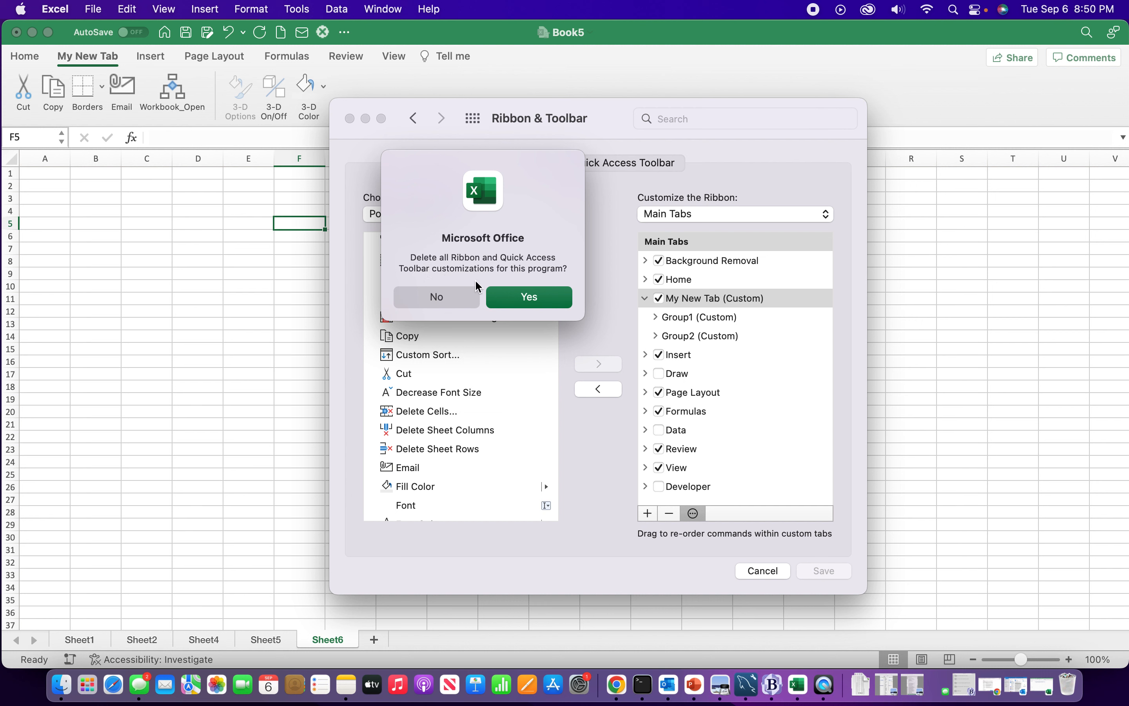
{"action": "left_click", "coordinate": [529, 296]}
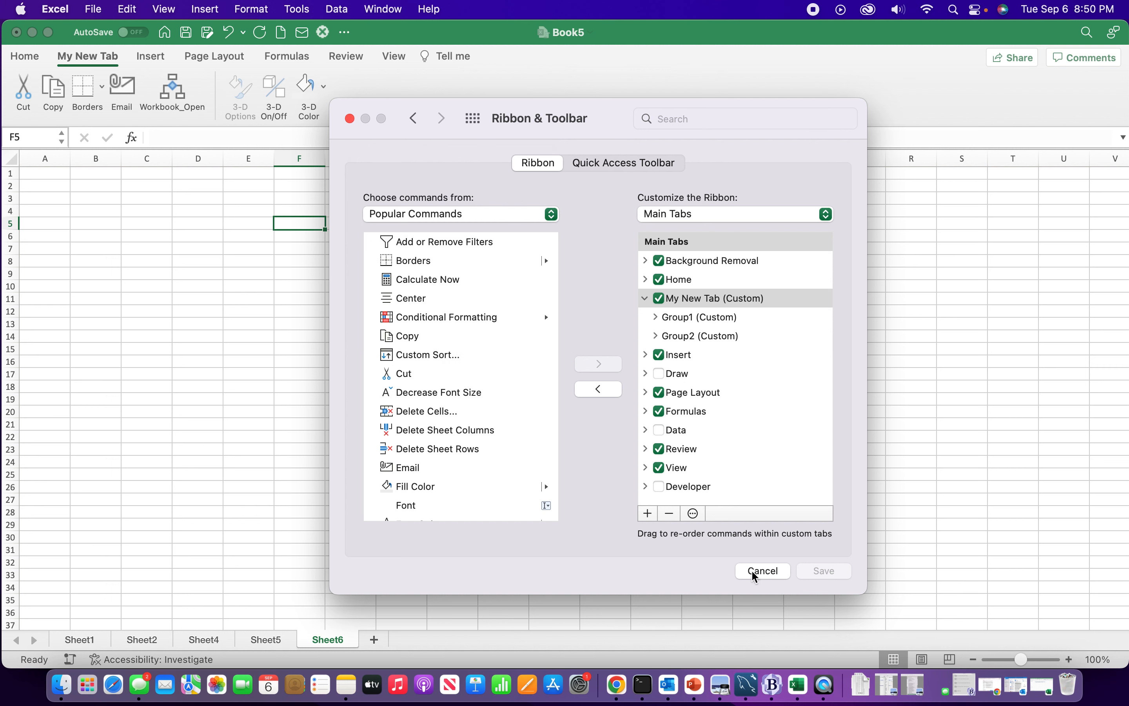
{"action": "left_click", "coordinate": [350, 120]}
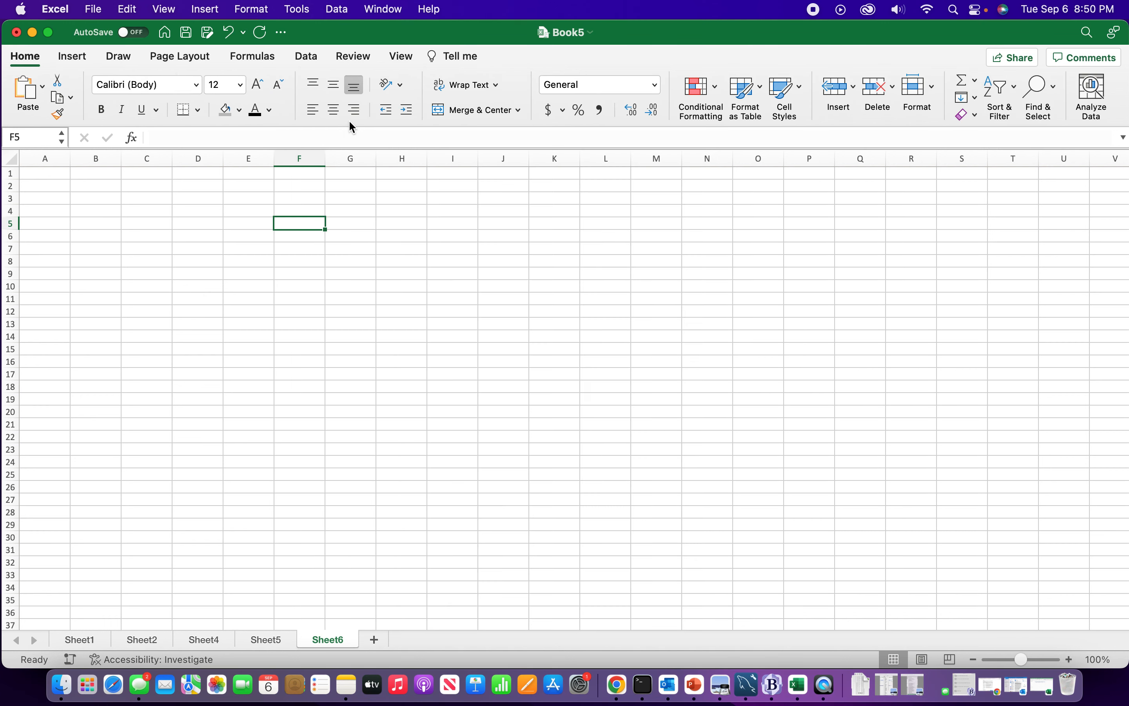